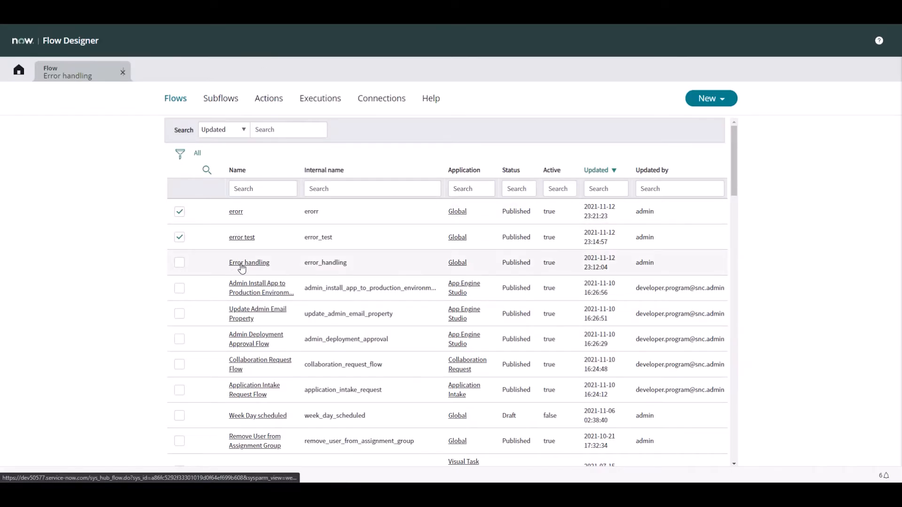
Create a new flow named Error Handling Flow that runs as System User
click(709, 98)
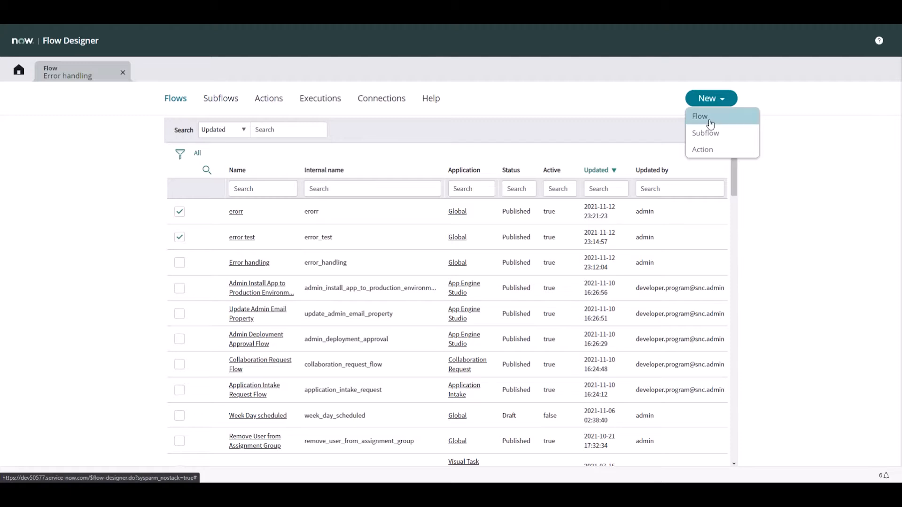
click(708, 120)
text(Er)
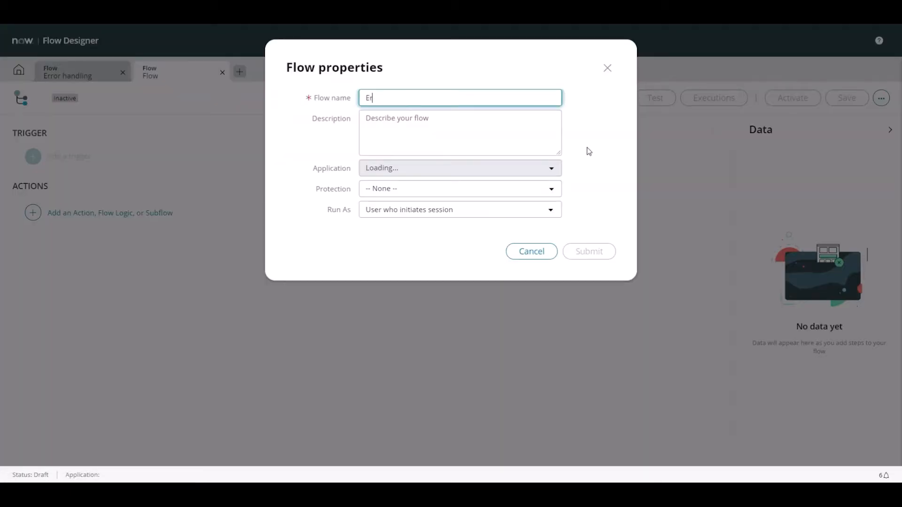
key(BackSpace)
text(rror Handling Flow)
key(Tab)
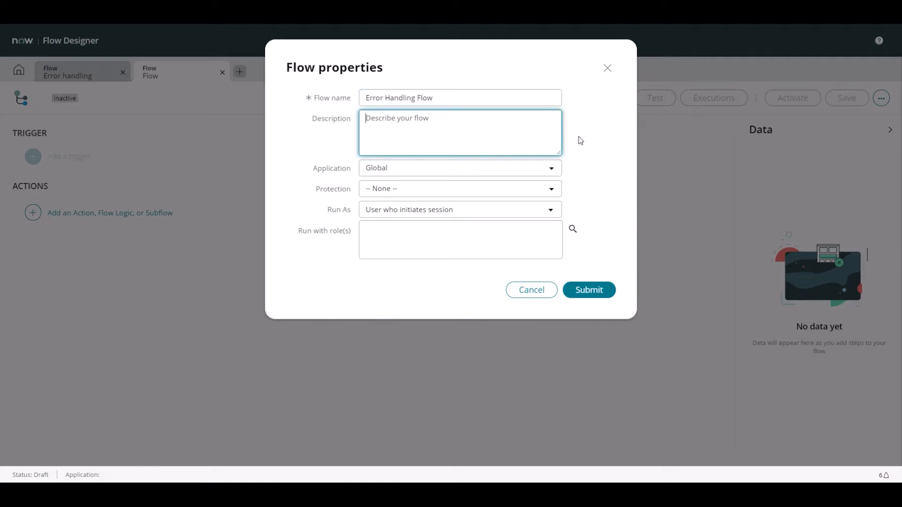
click(403, 210)
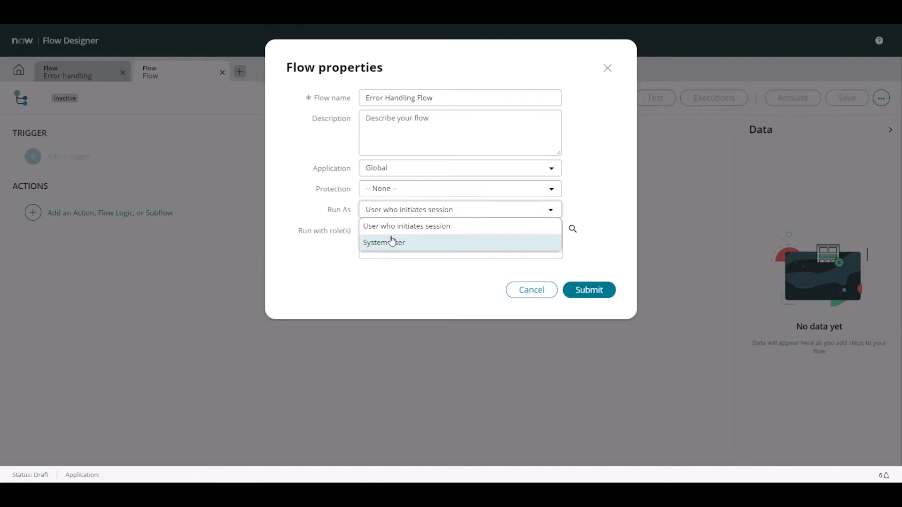
click(391, 243)
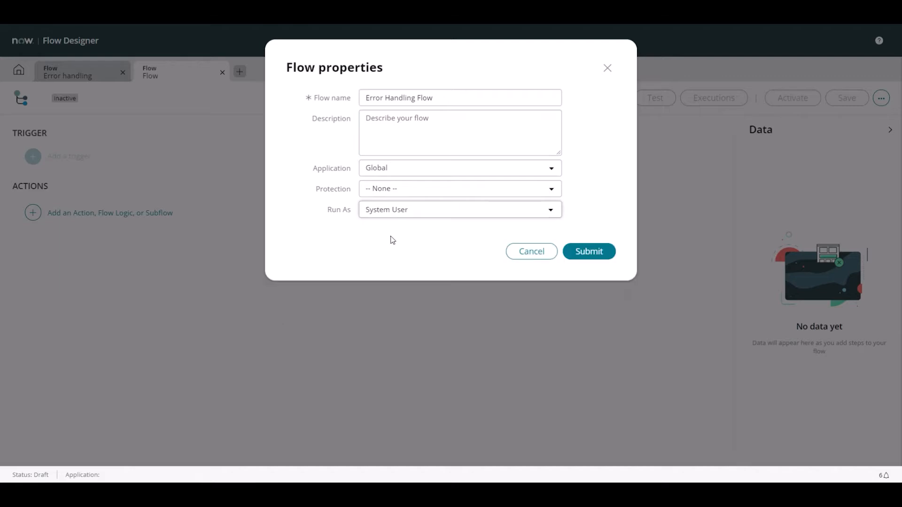
click(599, 253)
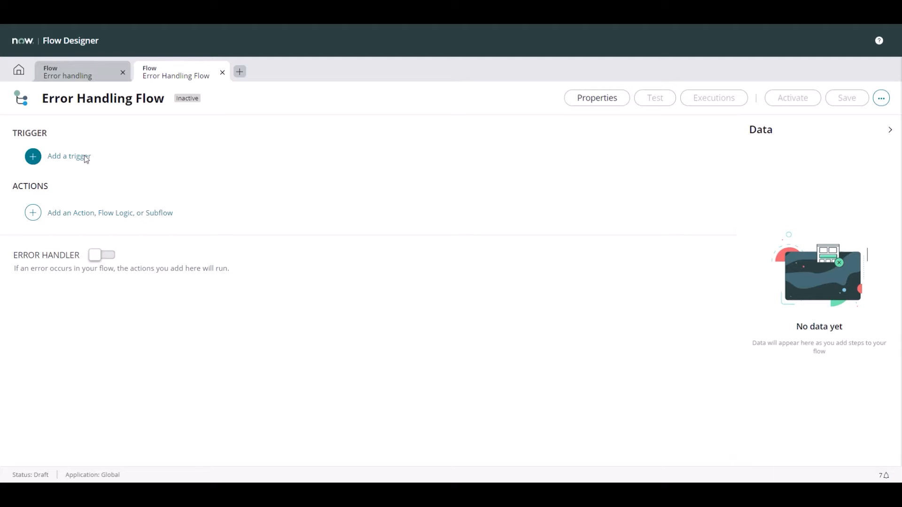
Check the state of the existing Error handling flow's executions, and return to Error Handling Flow
click(88, 78)
click(713, 97)
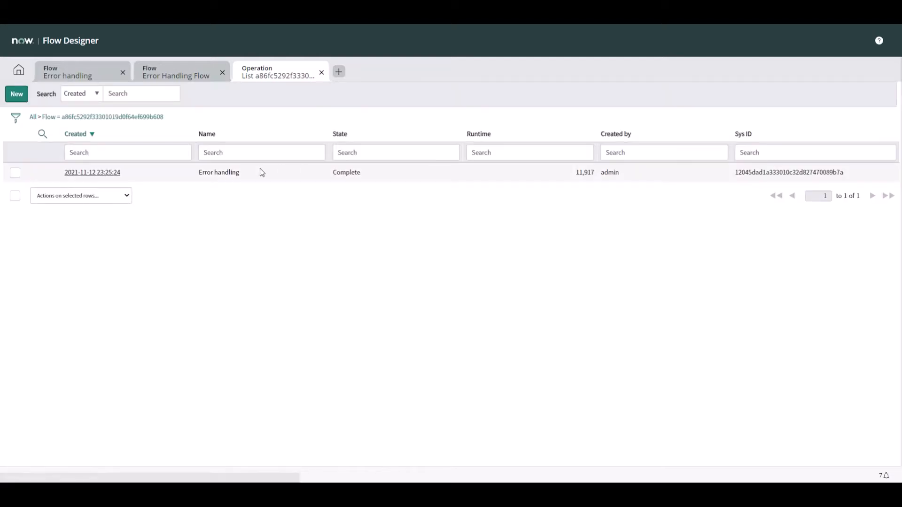
drag(366, 174, 345, 172)
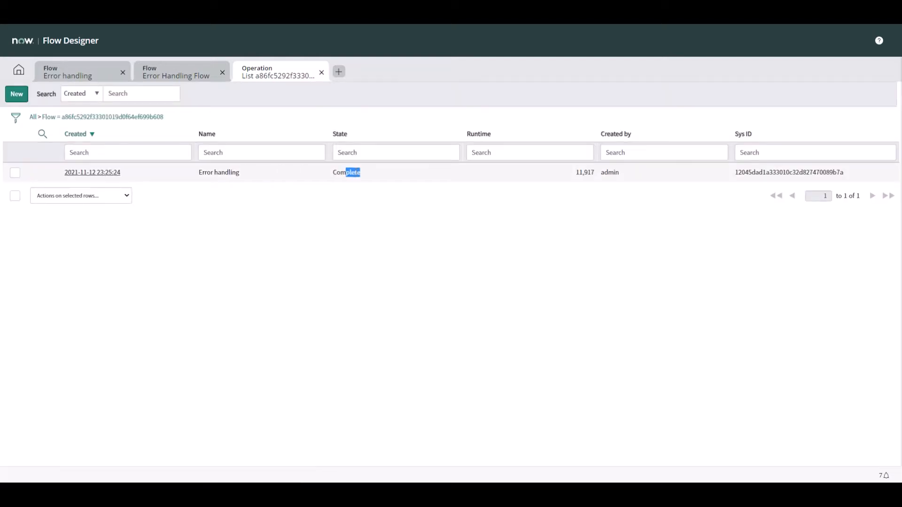
click(184, 75)
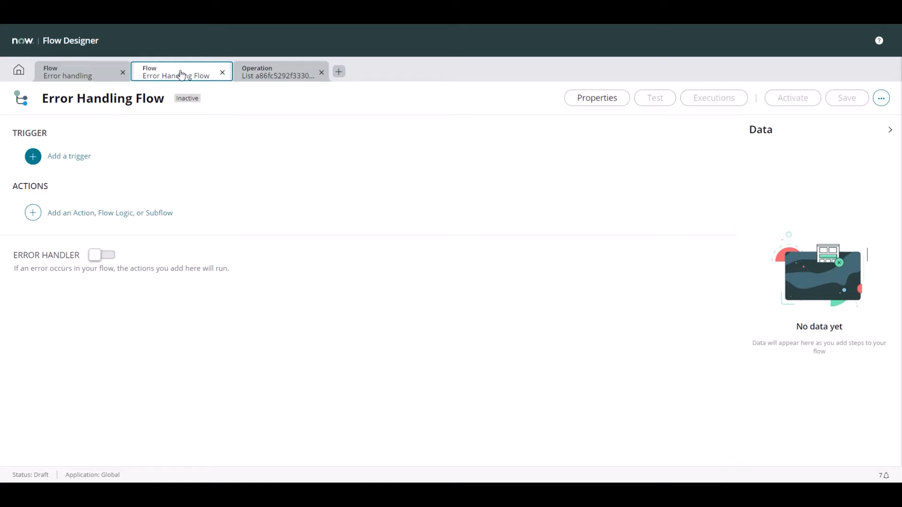
Add a record Created trigger to the flow on the Flow engine context [sys_flow_context] table
click(56, 158)
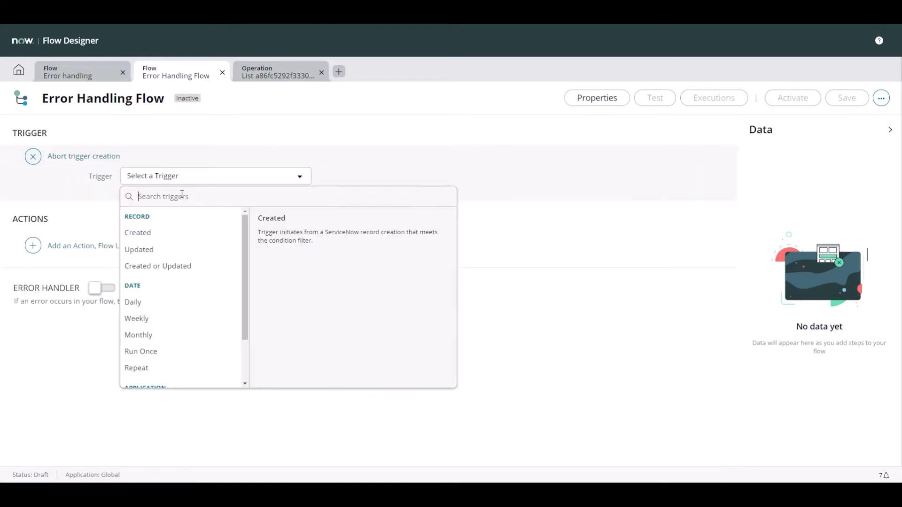
text(sys)
key(ctrl+a)
key(BackSpace)
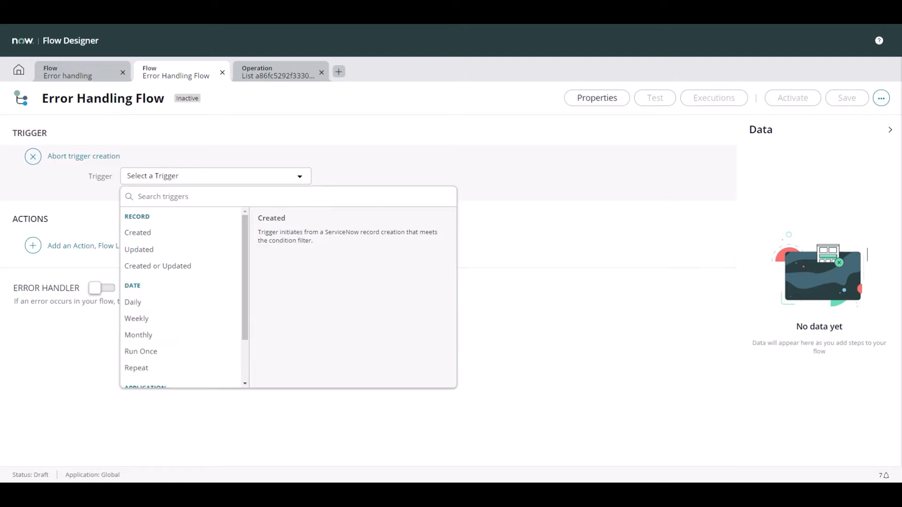
click(139, 233)
click(177, 199)
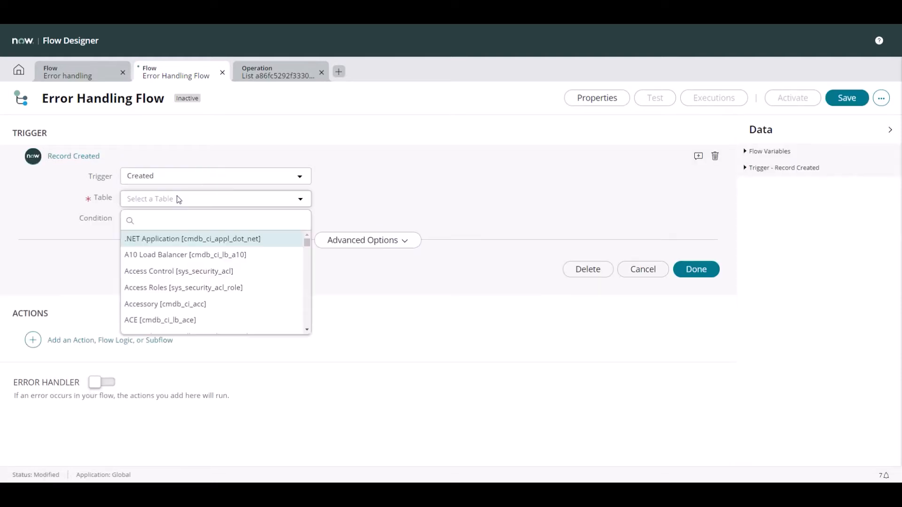
text(flow engin)
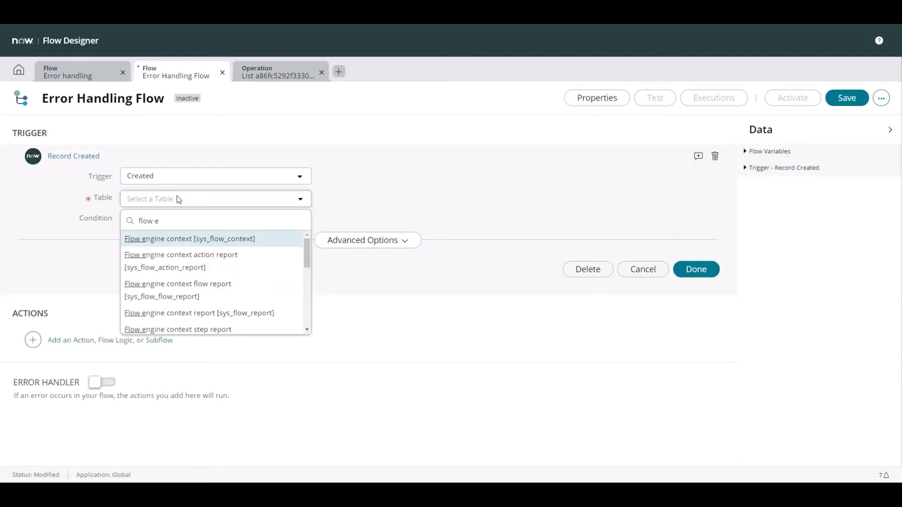
text(e)
key(Return)
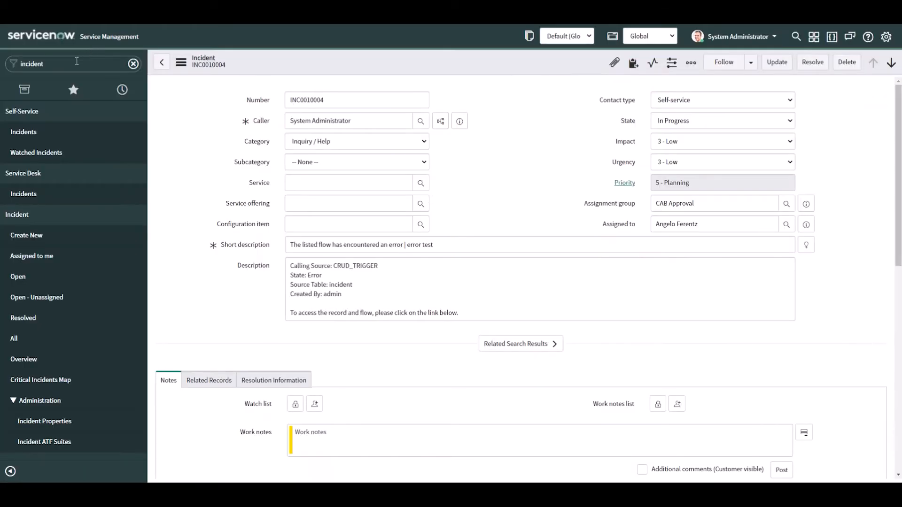
Switch to the ServiceNow main window and open the record list of the sys_flow_context table
click(76, 61)
text(sys_flow_contect)
key(BackSpace)
key(BackSpace)
text(xt.list)
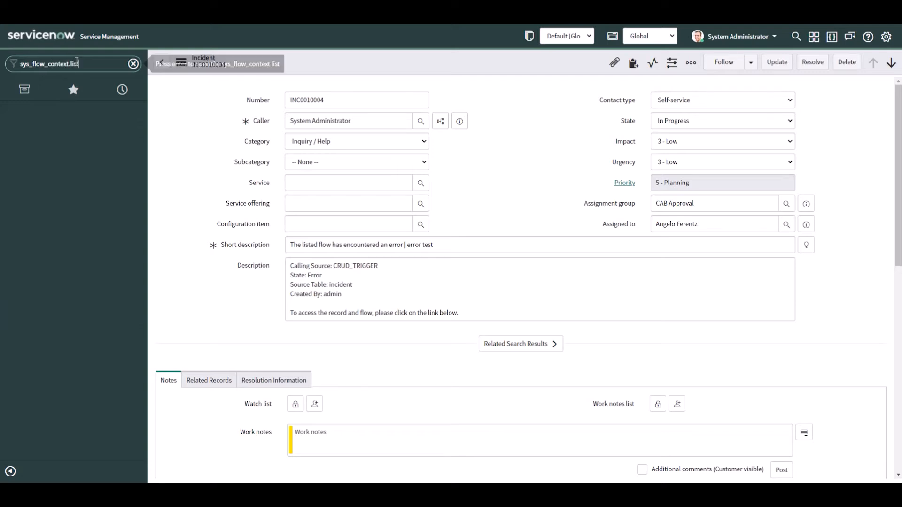
key(Return)
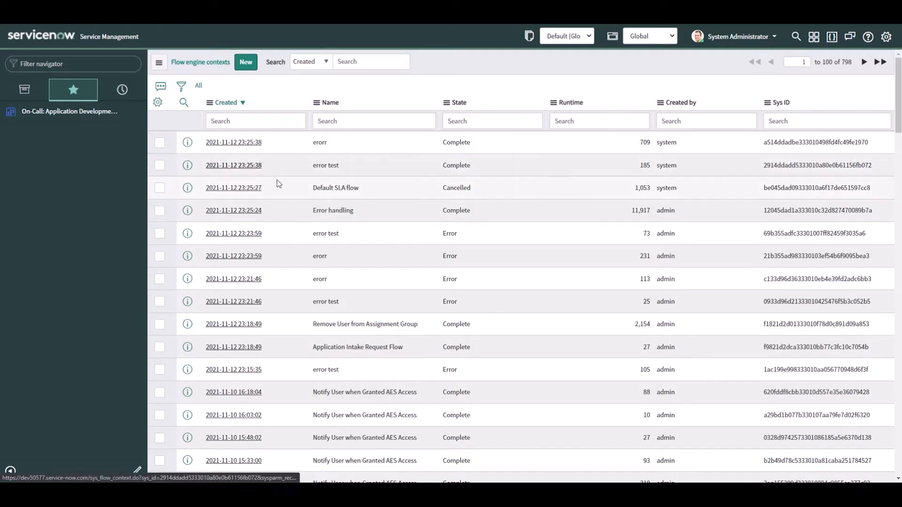
Examine the name, state and creator of the flow engine context records, and switch back to Flow Designer
scroll(294, 202, down, 2)
scroll(292, 207, down, 10)
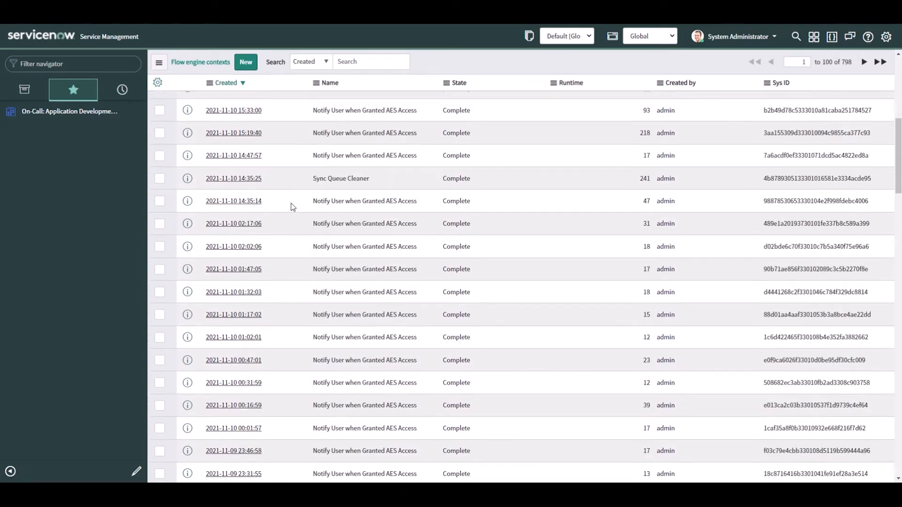
scroll(292, 208, up, 12)
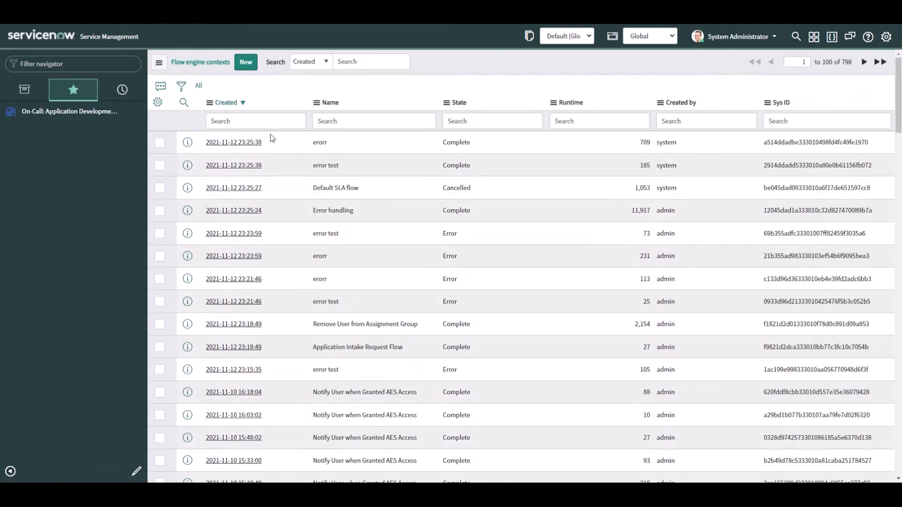
drag(337, 144, 312, 143)
drag(472, 143, 415, 141)
drag(459, 239, 449, 238)
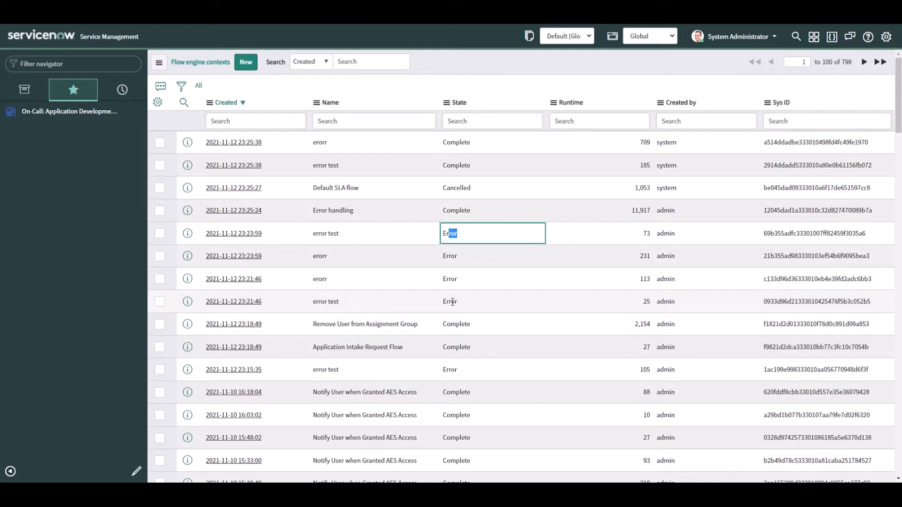
drag(680, 145, 664, 155)
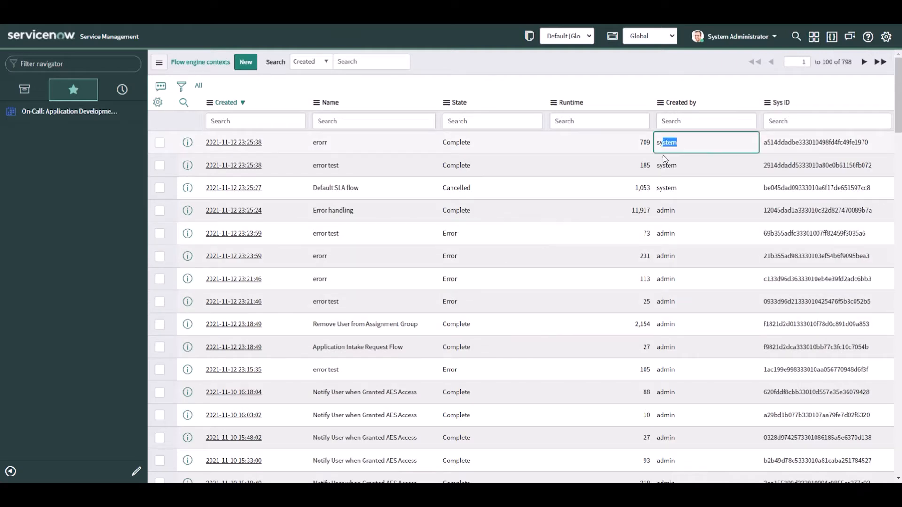
drag(664, 210, 676, 210)
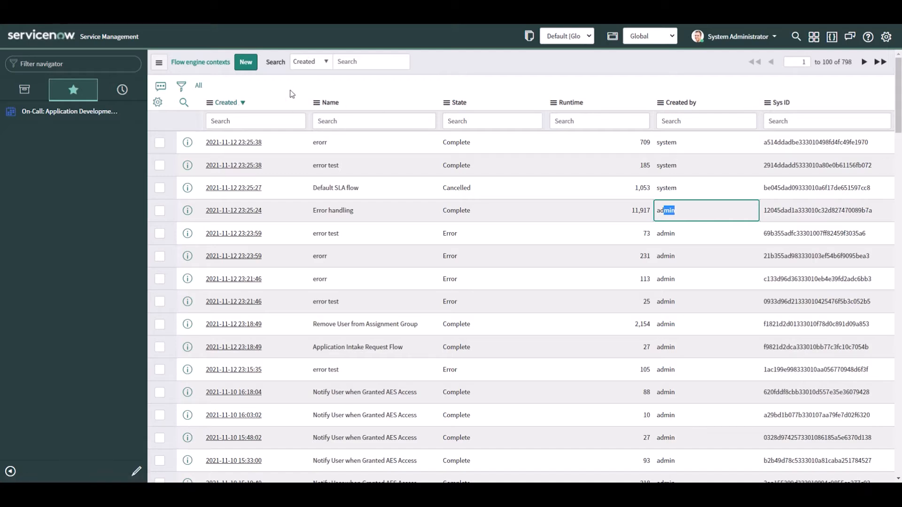
drag(478, 146, 453, 143)
drag(458, 233, 267, 37)
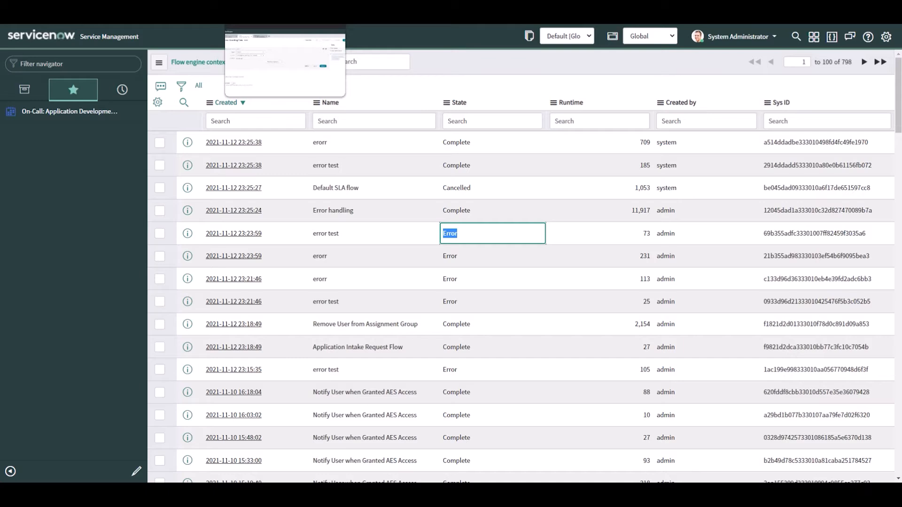
click(267, 25)
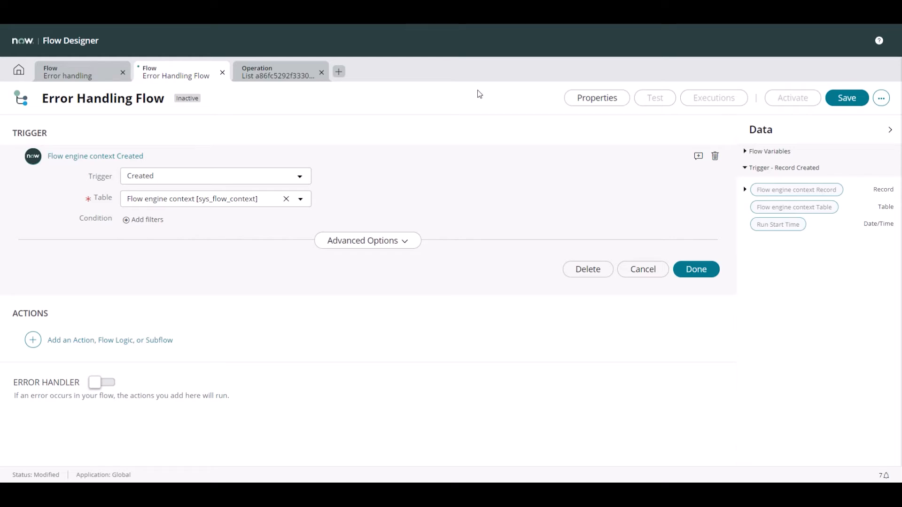
Add a trigger condition on the State field with the operator "is", and save the flow
click(145, 221)
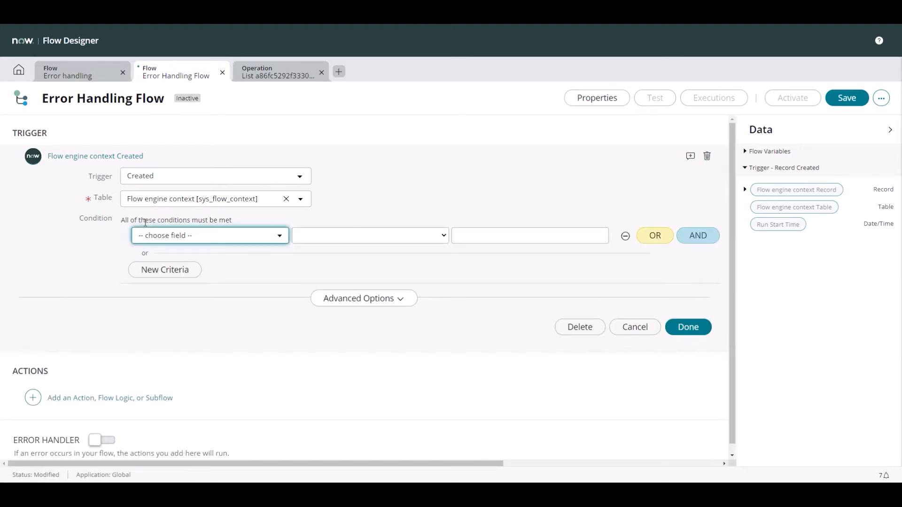
click(157, 238)
text(stat)
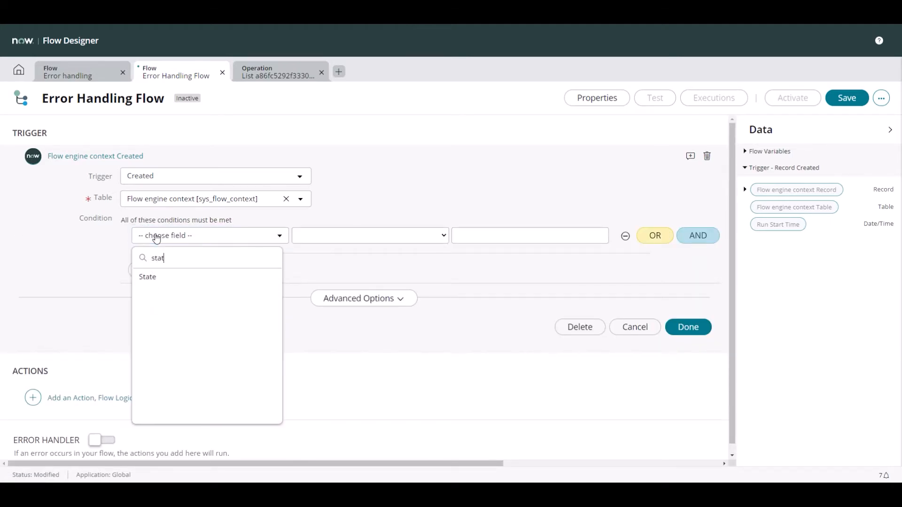
key(Return)
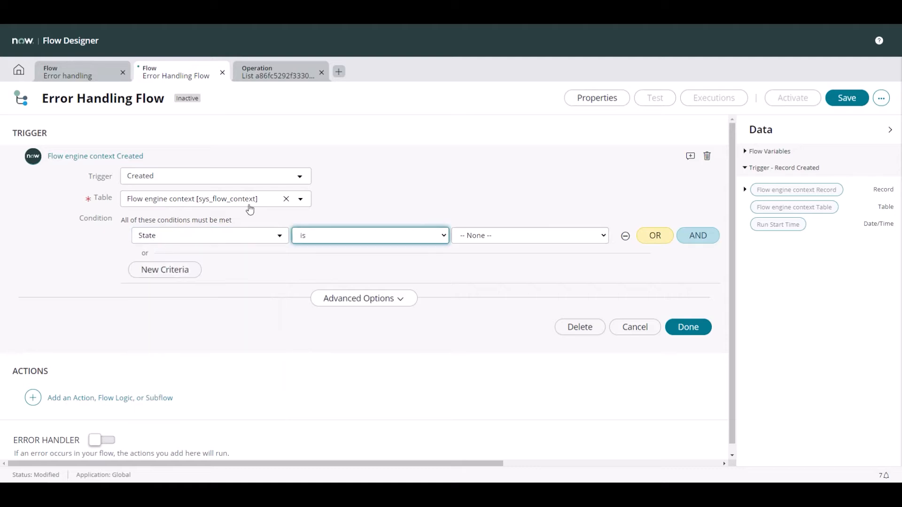
click(409, 235)
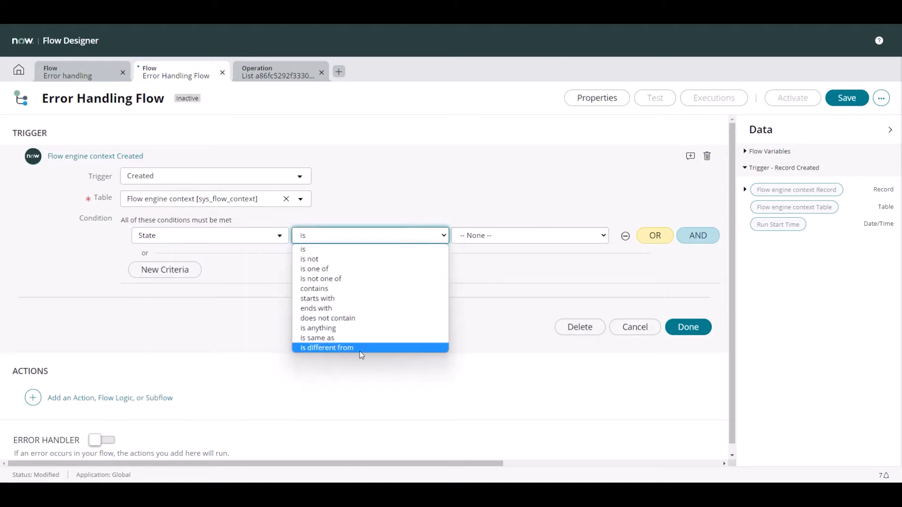
click(369, 189)
click(339, 236)
click(423, 236)
click(846, 98)
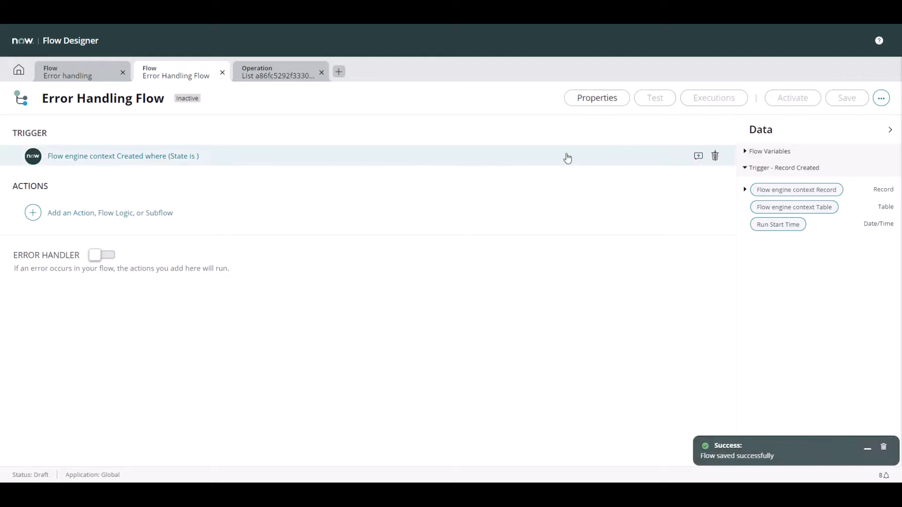
Change the trigger to Created or Updated and set its table to Flow engine context [sys_flow_context]
click(172, 156)
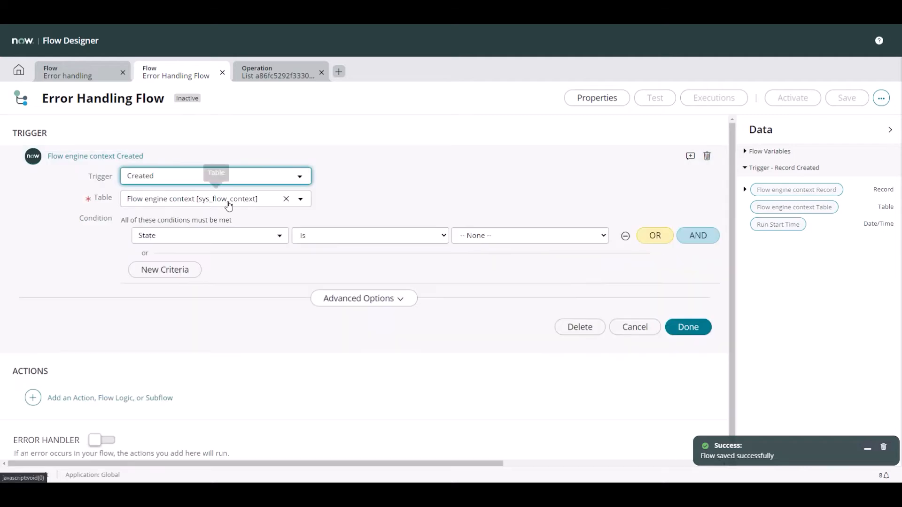
click(228, 178)
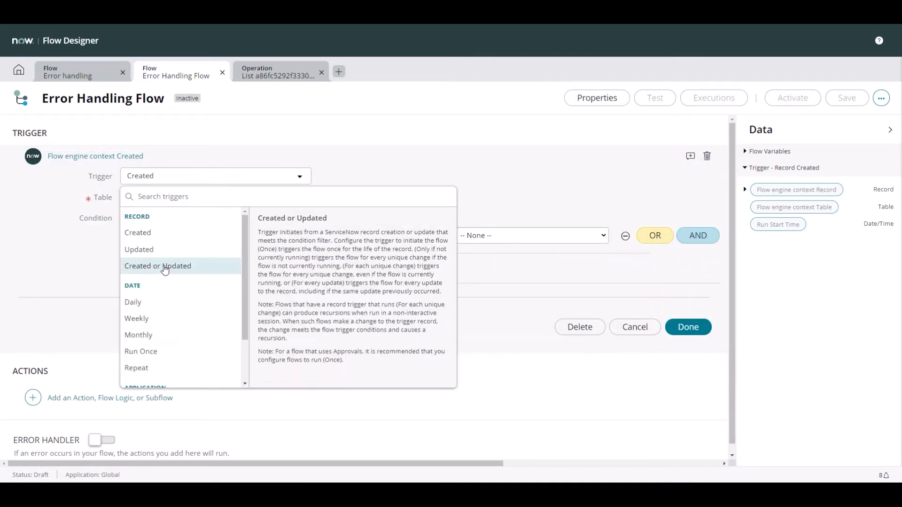
click(225, 264)
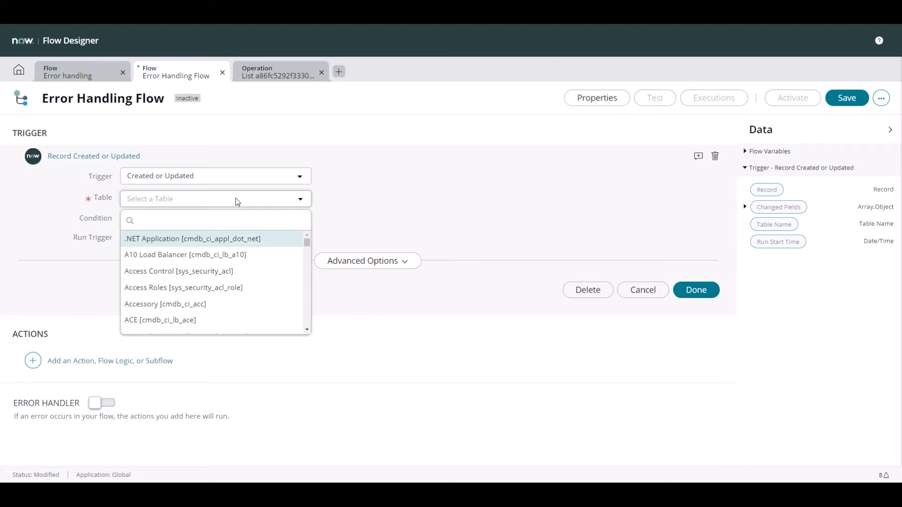
text(sys)
key(ctrl+a)
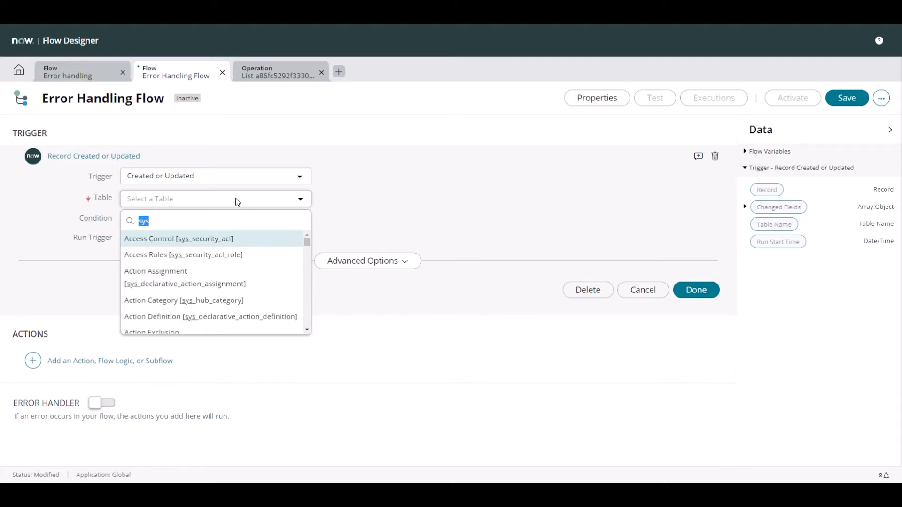
text(flow engine)
key(Return)
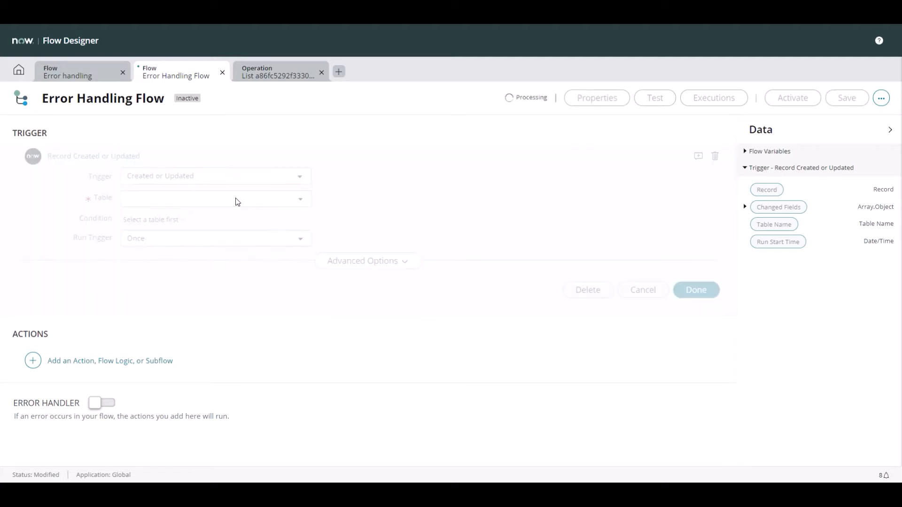
Add a trigger condition requiring that State changes to Error
click(151, 219)
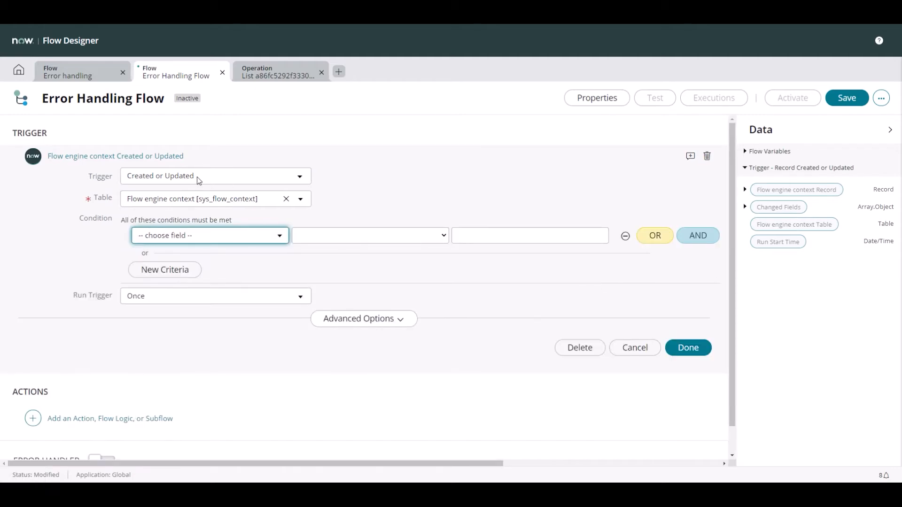
click(186, 240)
text(state)
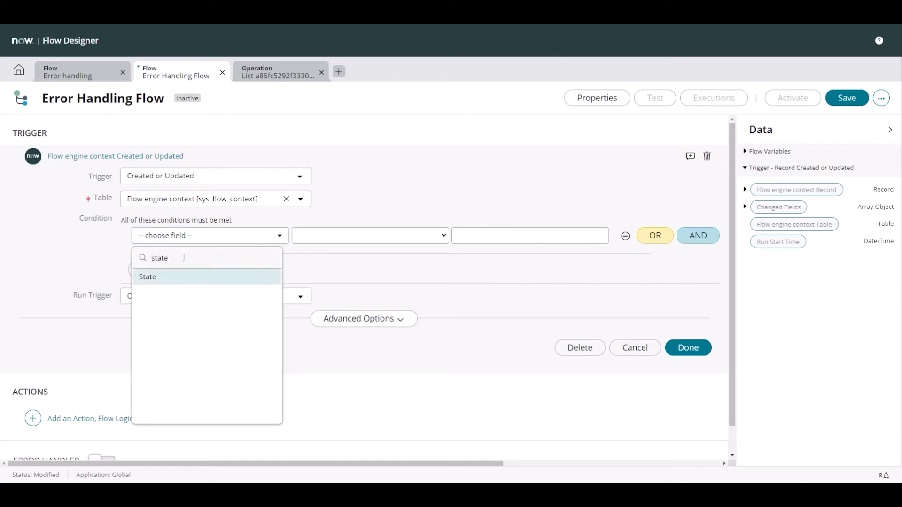
key(Return)
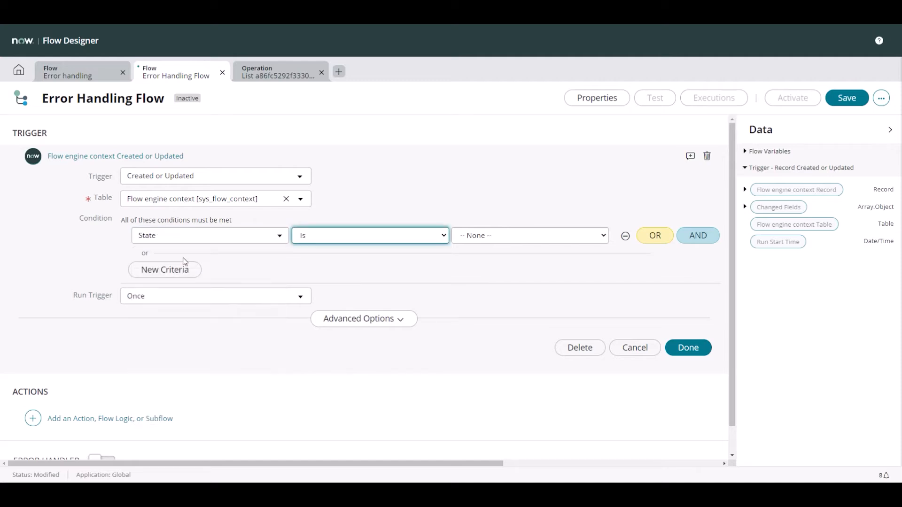
click(316, 235)
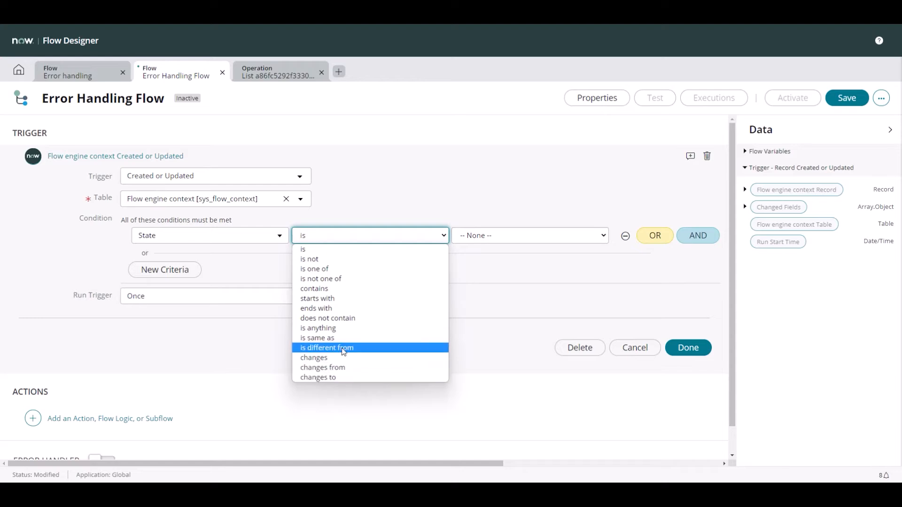
click(544, 198)
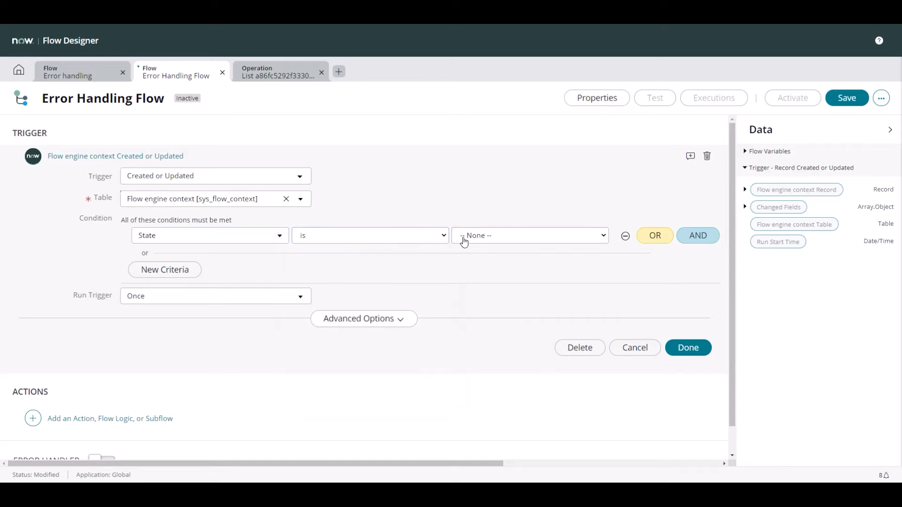
click(420, 239)
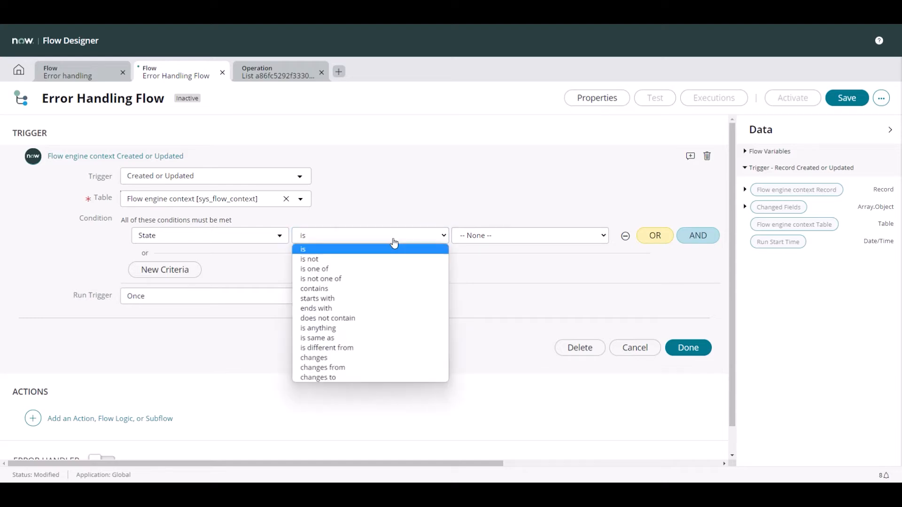
click(333, 378)
click(535, 240)
click(494, 278)
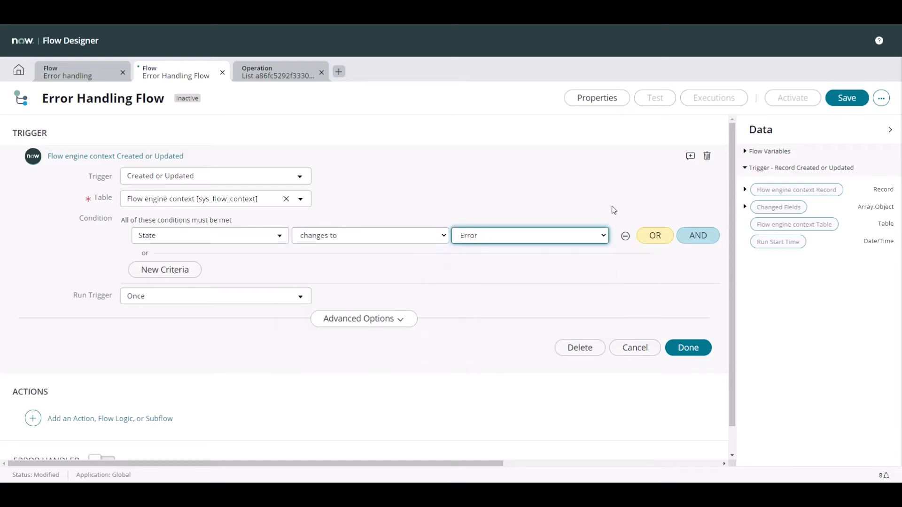
Add an AND condition to the trigger requiring that Created is on Today
click(695, 235)
click(187, 258)
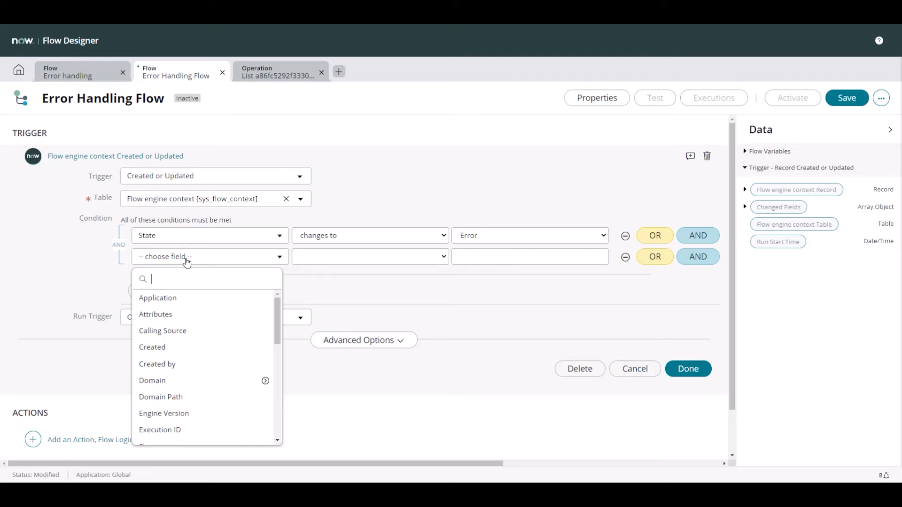
text(crea)
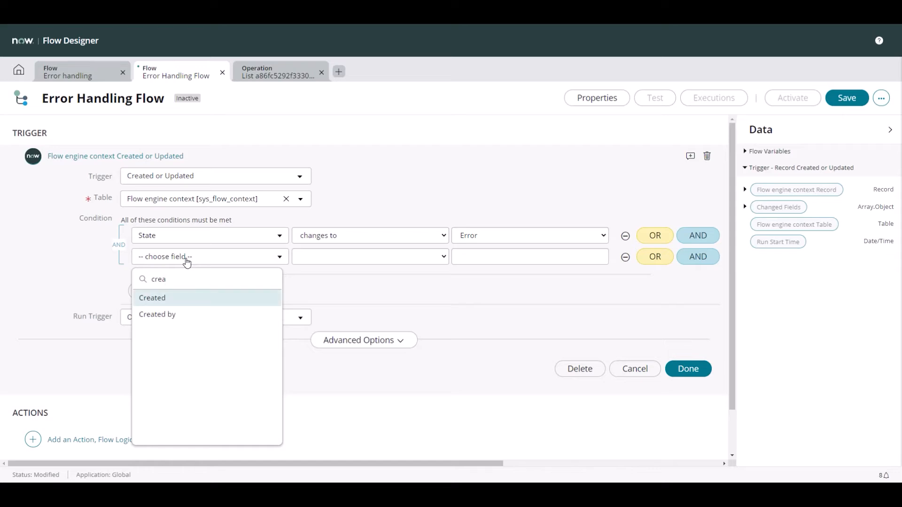
key(Return)
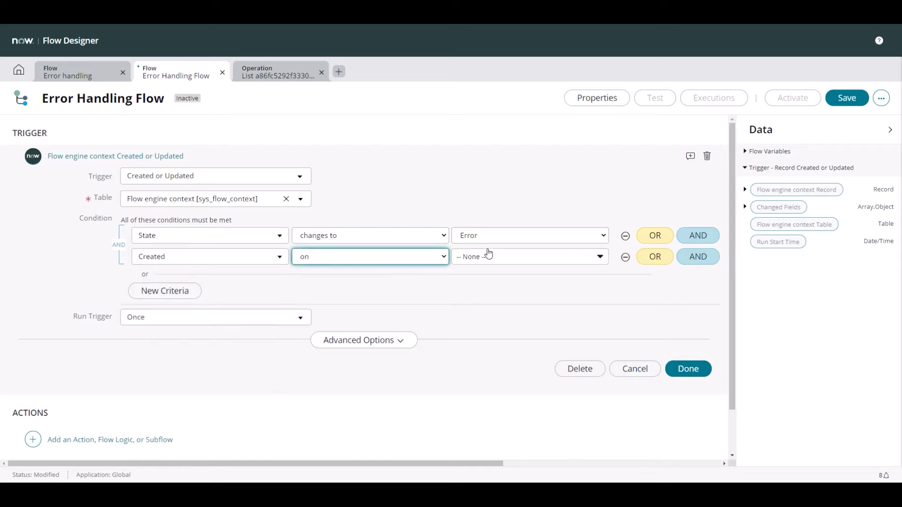
click(483, 263)
click(467, 280)
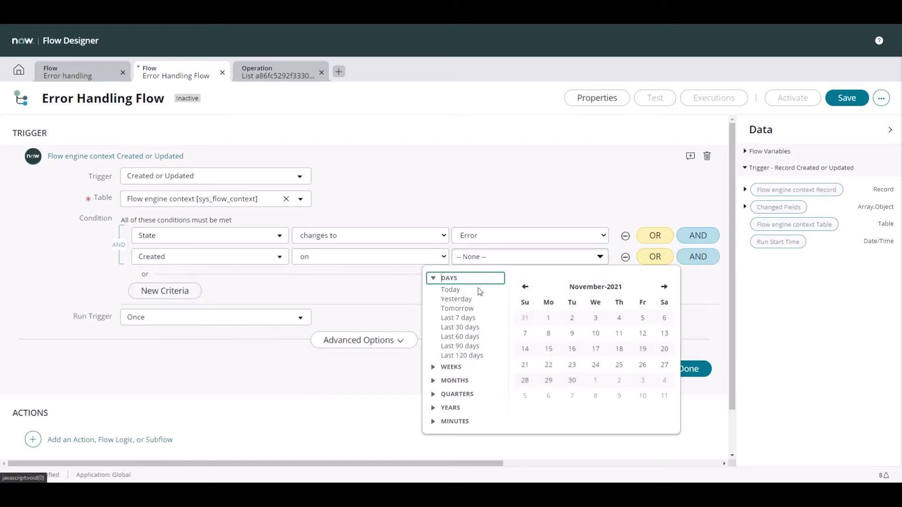
click(451, 289)
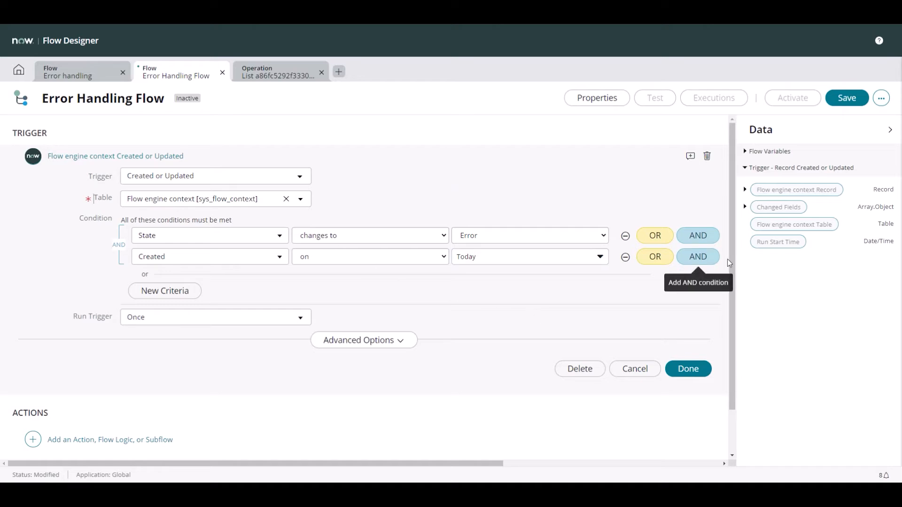
click(697, 256)
click(234, 283)
text(name)
key(Return)
click(478, 263)
click(572, 197)
click(522, 274)
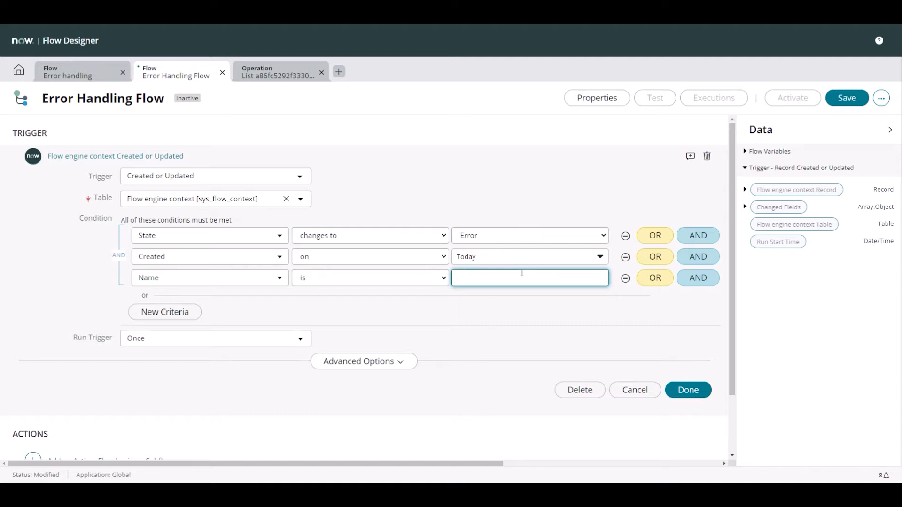
click(625, 278)
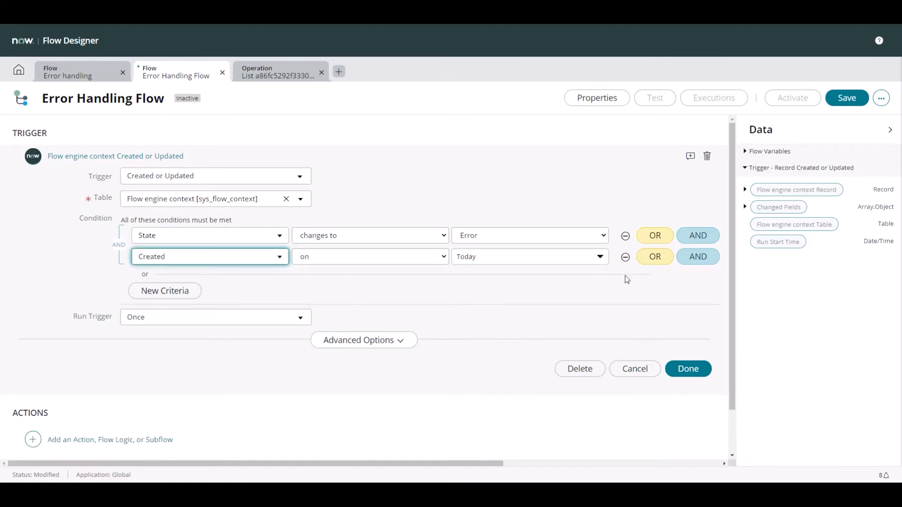
Set the trigger to run for each unique change and finish the trigger configuration
click(181, 317)
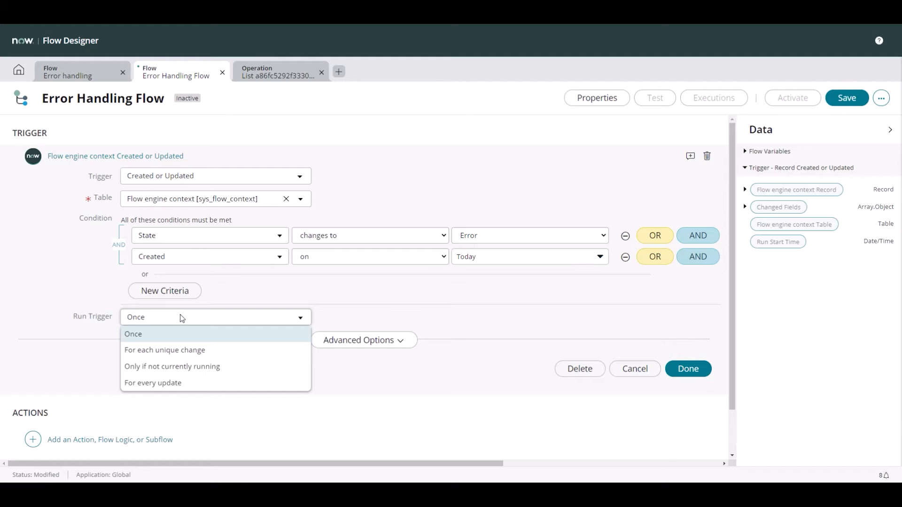
click(181, 350)
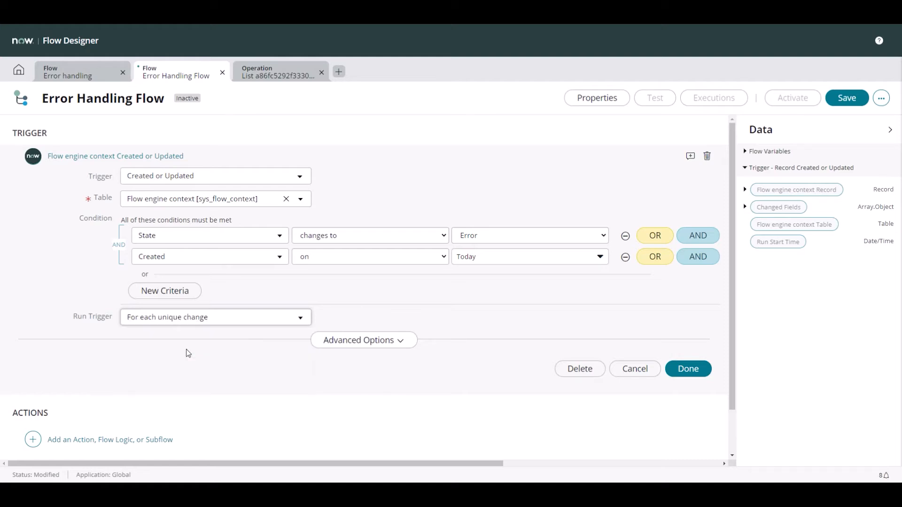
click(691, 369)
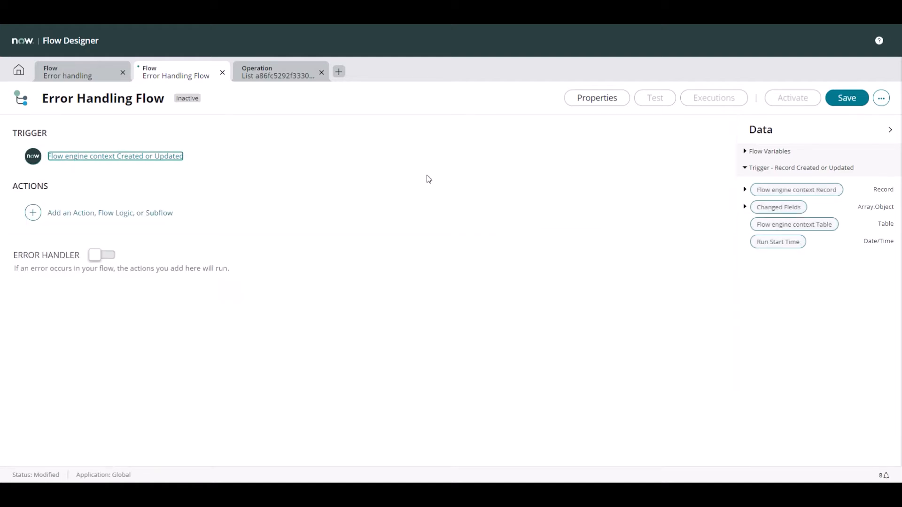
Add the Generate Table Record Link action from the Link Generator spoke as the flow's first action
click(85, 212)
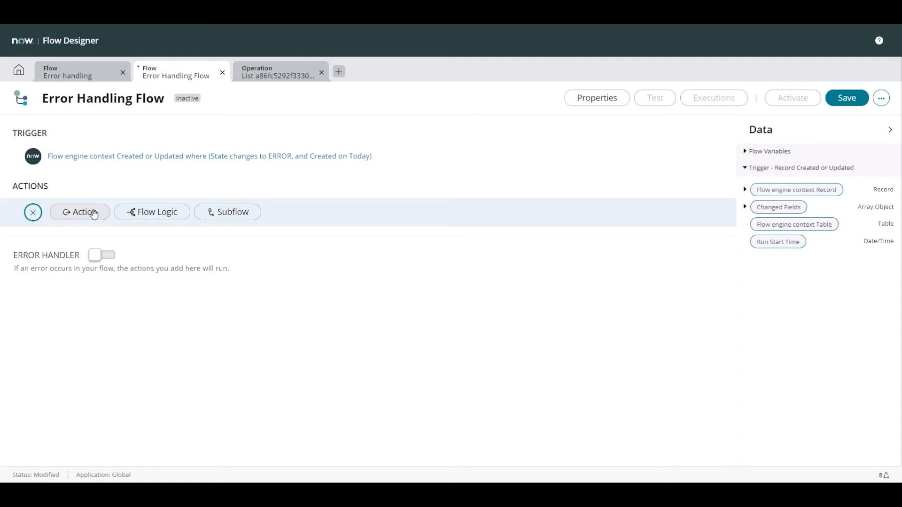
click(94, 213)
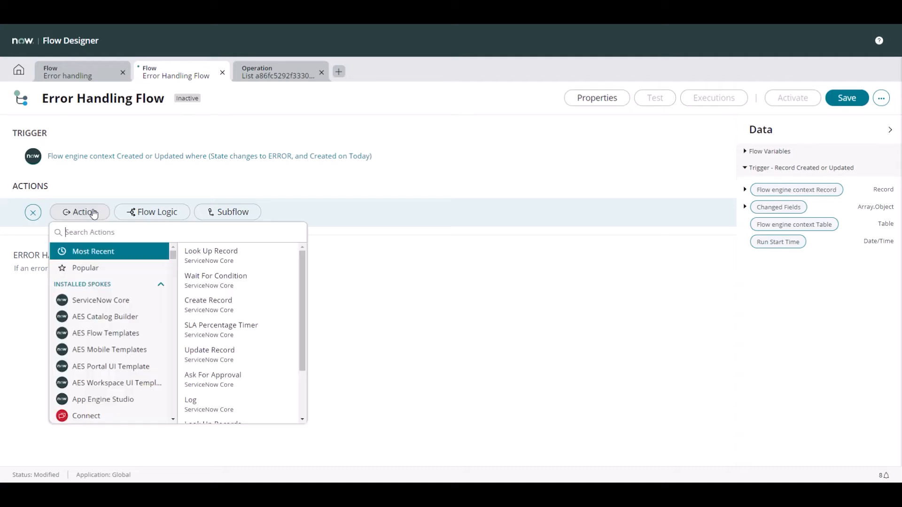
scroll(146, 384, down, 2)
scroll(146, 383, down, 6)
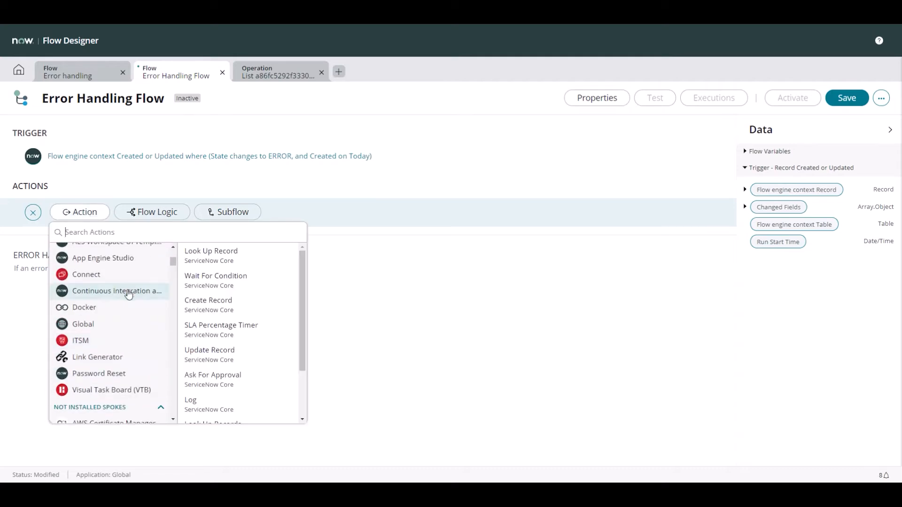
click(120, 310)
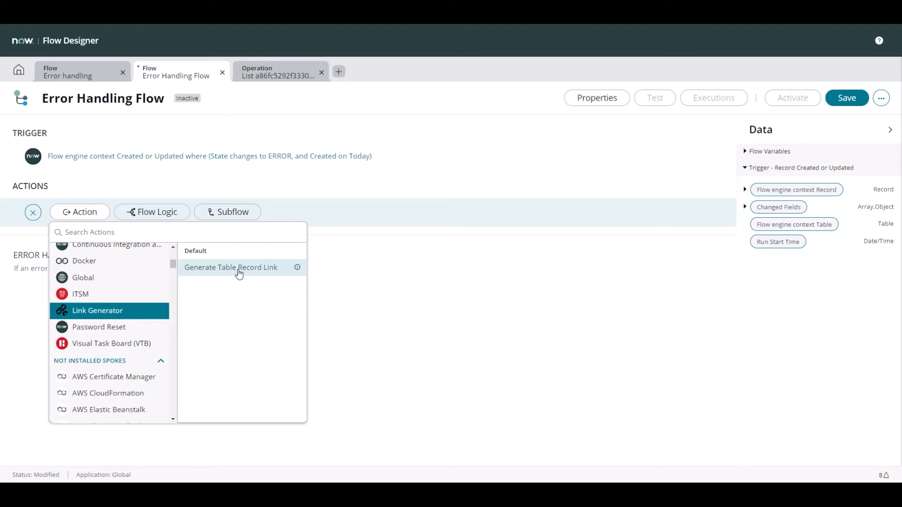
click(239, 269)
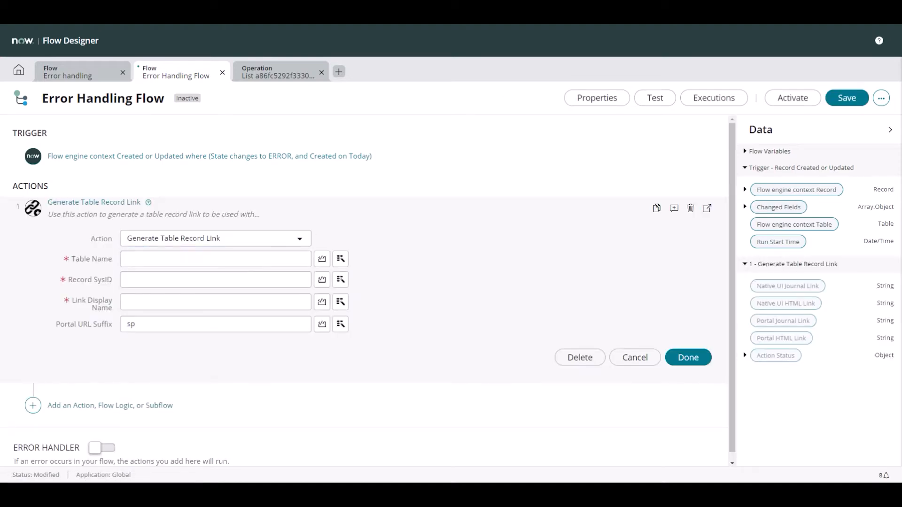
Set the link action's Table Name to sys_flow_context and its Record SysID to the trigger's Flow engine context Record Sys ID
click(144, 258)
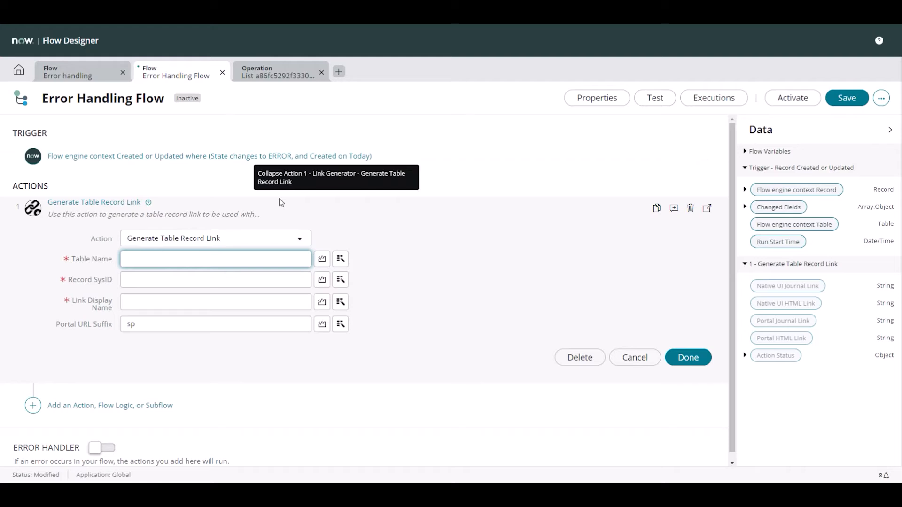
text(sys_flow_context)
key(Tab)
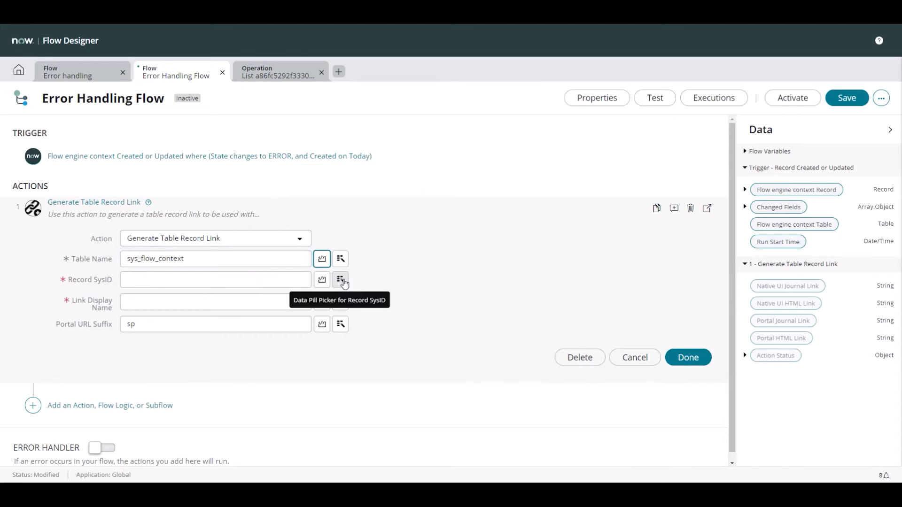
click(341, 280)
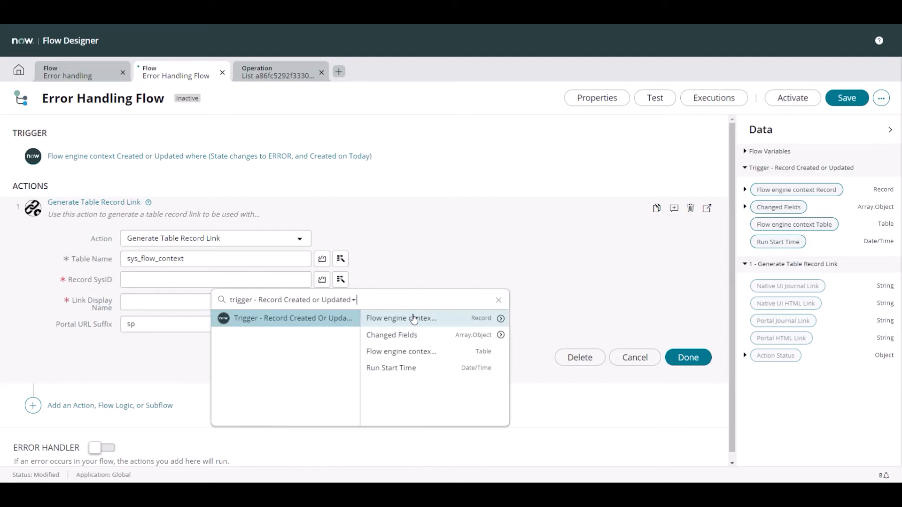
click(499, 319)
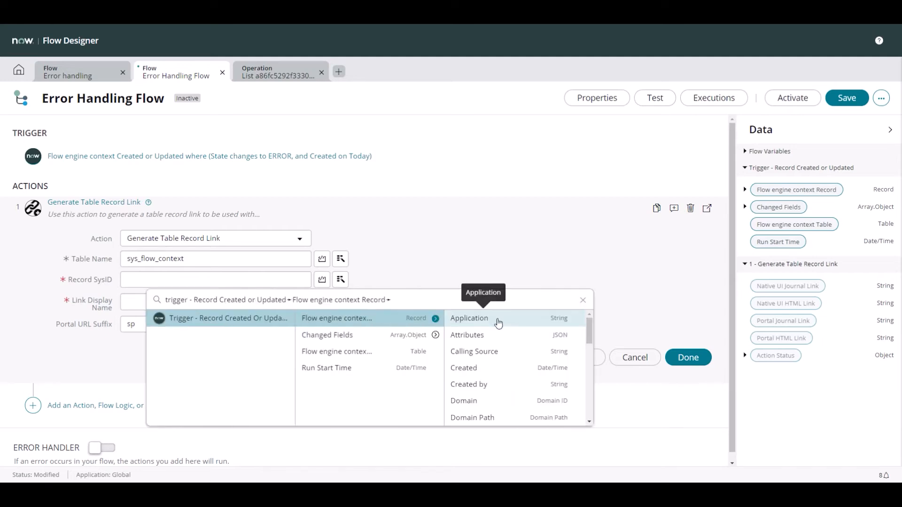
scroll(522, 348, down, 5)
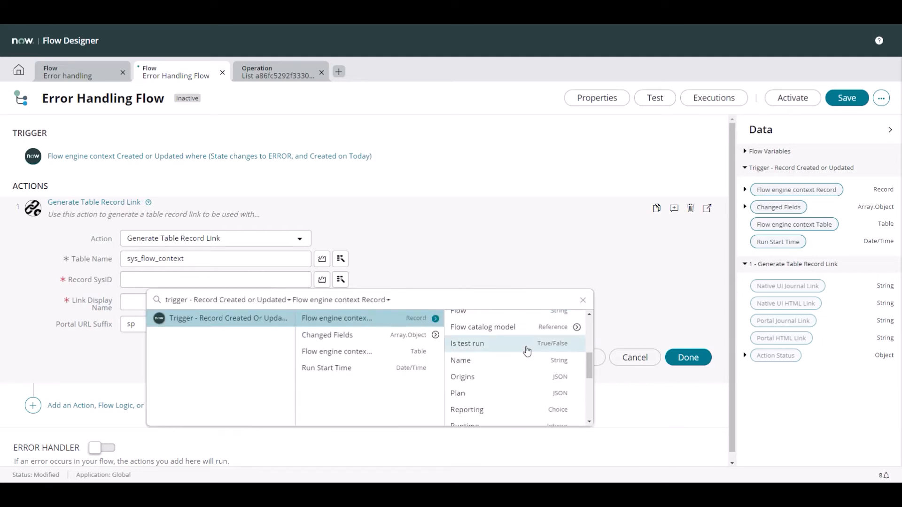
scroll(527, 352, down, 3)
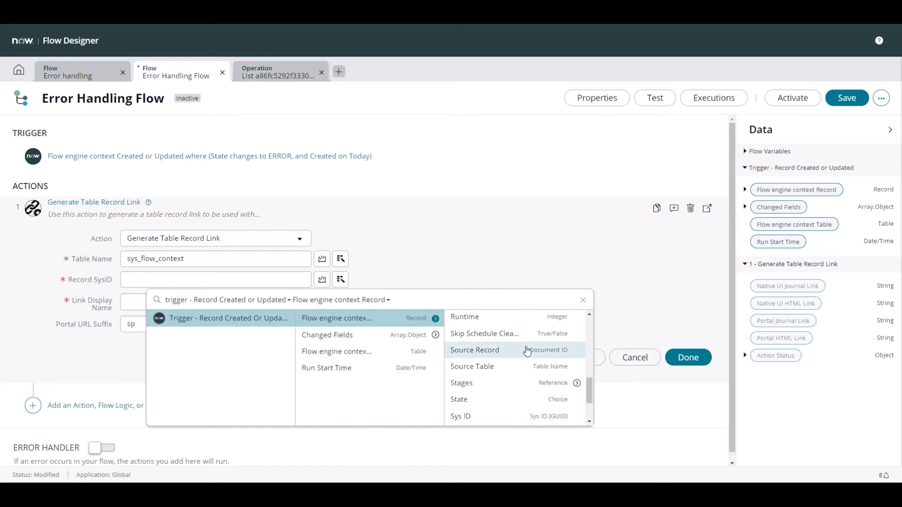
scroll(590, 394, down, 1)
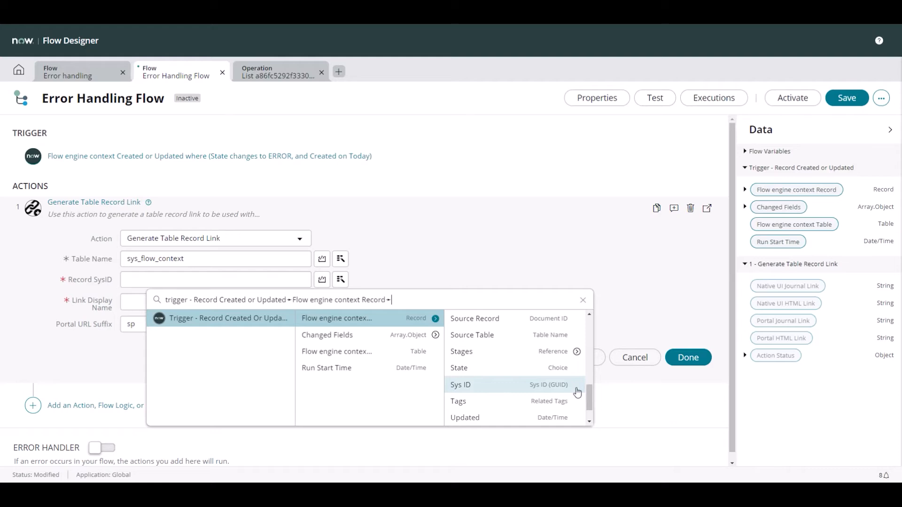
click(575, 388)
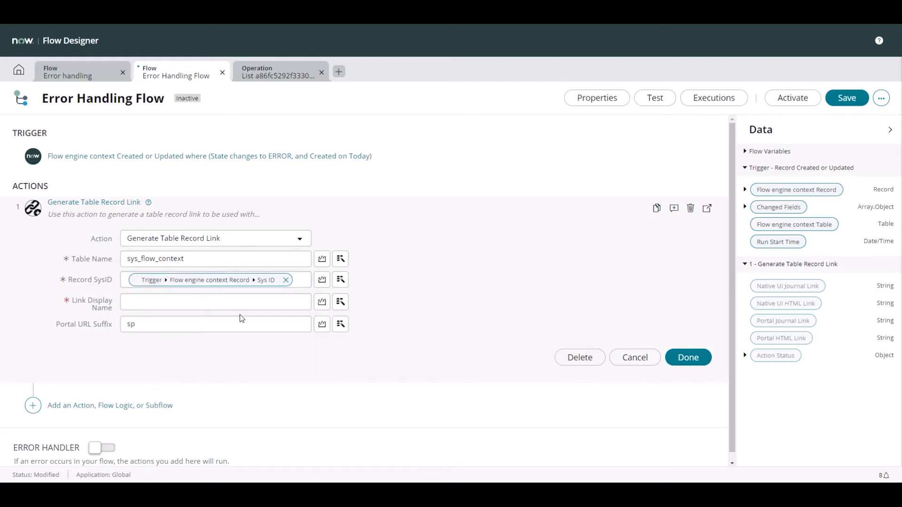
Set the Link Display Name to "Click here to access the flow" and finish the link action
click(227, 303)
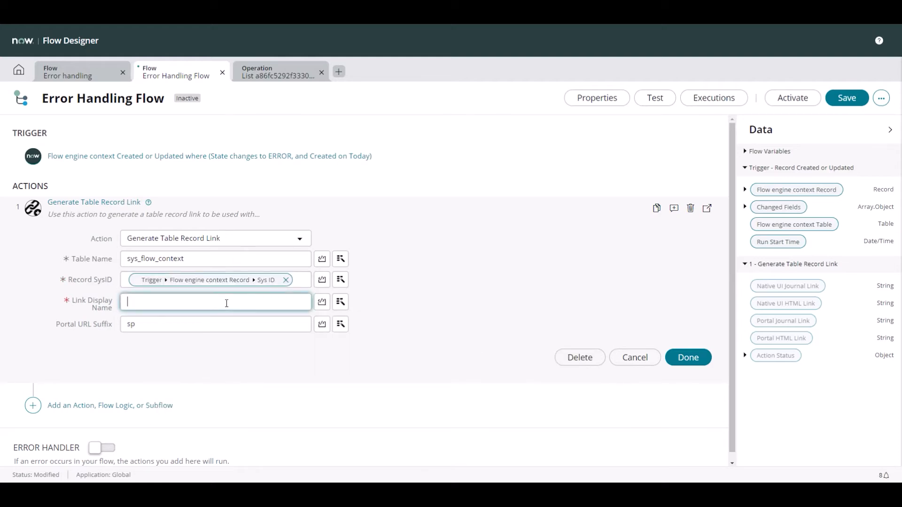
text(Click here to accwss)
key(BackSpace)
key(BackSpace)
key(BackSpace)
text(ess the flow)
click(673, 355)
Add a ServiceNow Core Create Task action as the second action and set its table to Incident [incident]
click(120, 243)
click(91, 240)
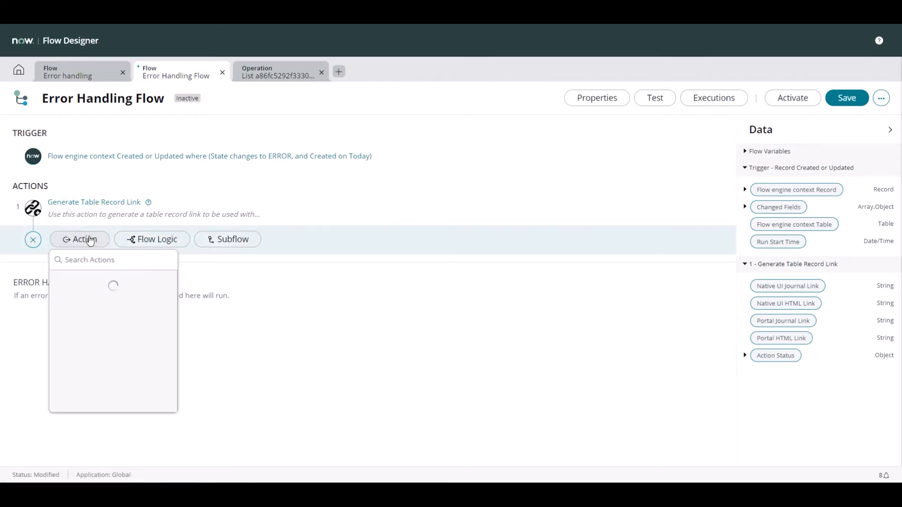
scroll(249, 343, down, 1)
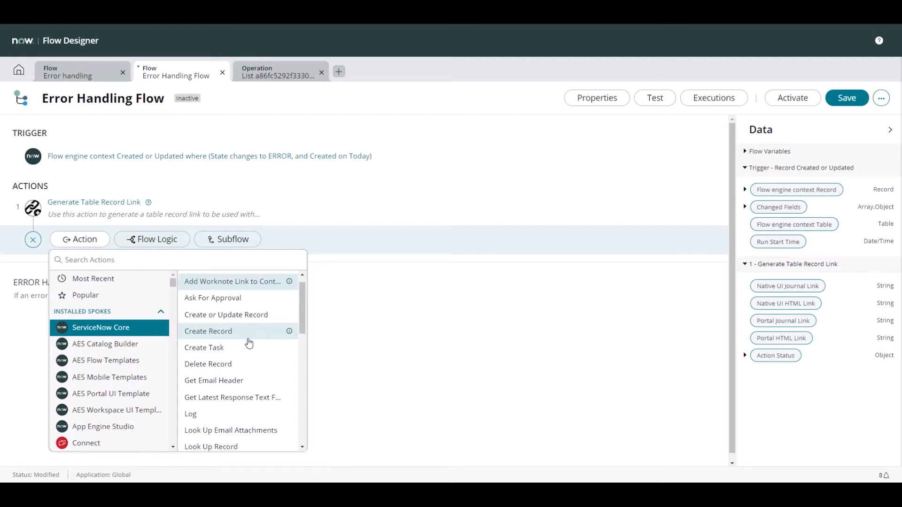
click(232, 347)
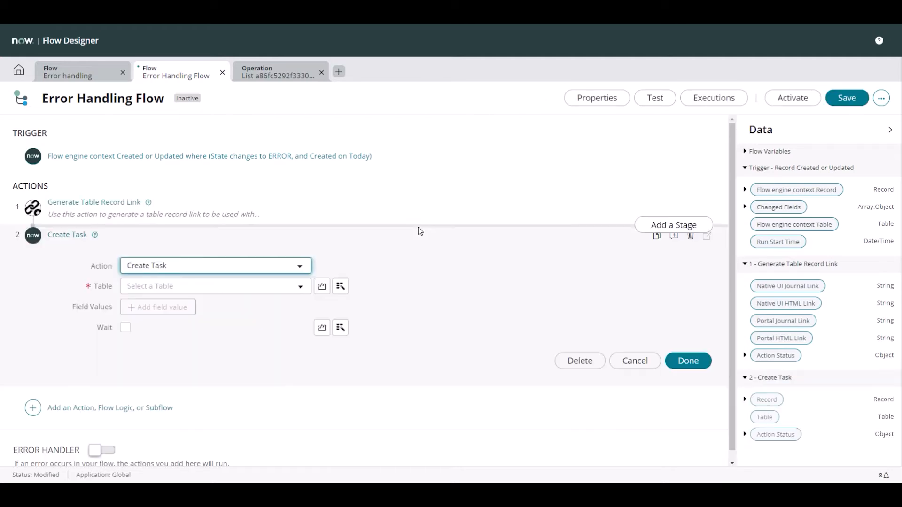
click(227, 291)
text(incid)
key(Return)
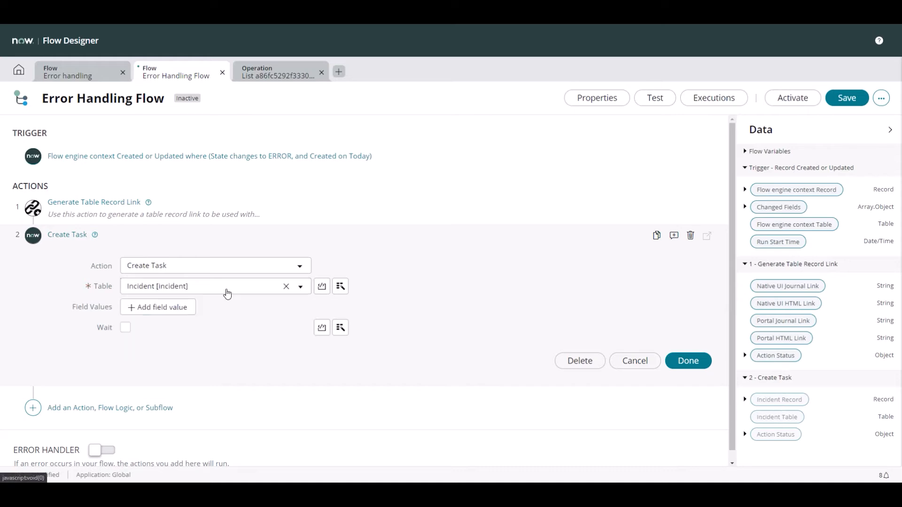
Add an Assignment group field value to the Create Task action and set it to CAB Approval
click(173, 308)
click(170, 308)
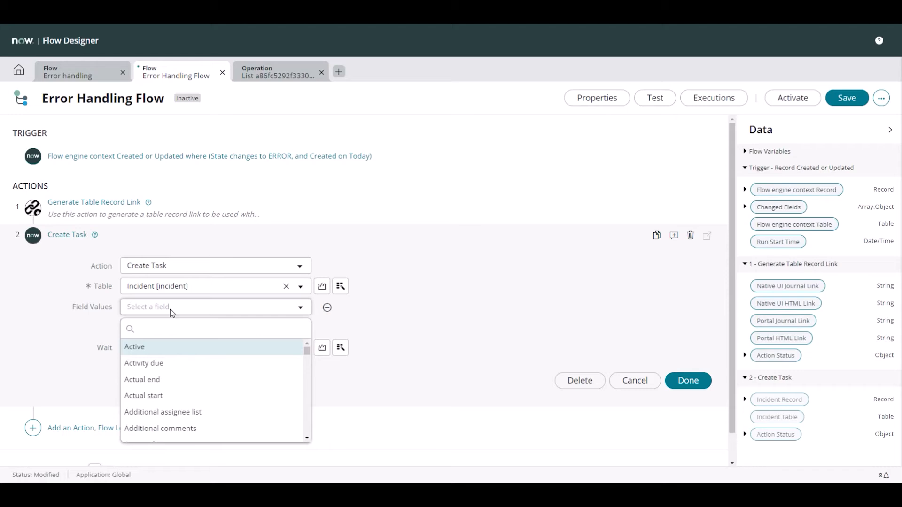
text(assi)
key(Down)
key(Down)
key(Return)
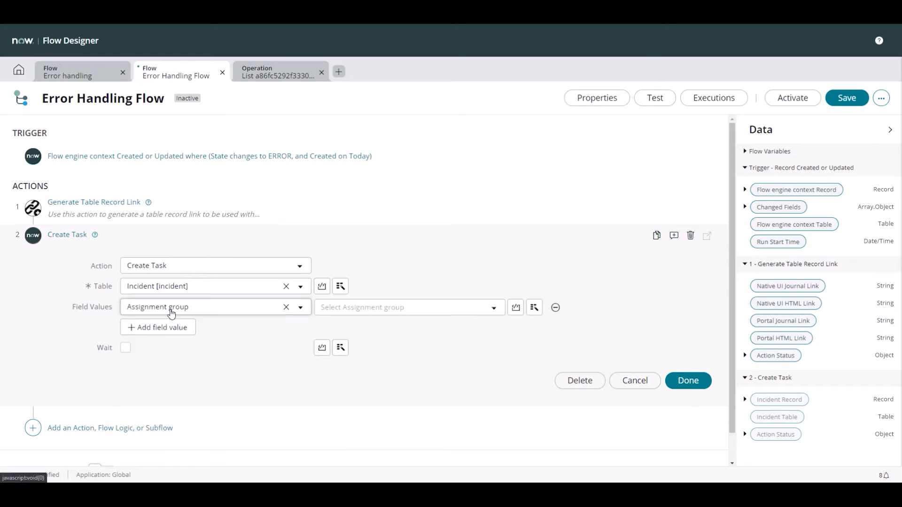
click(353, 305)
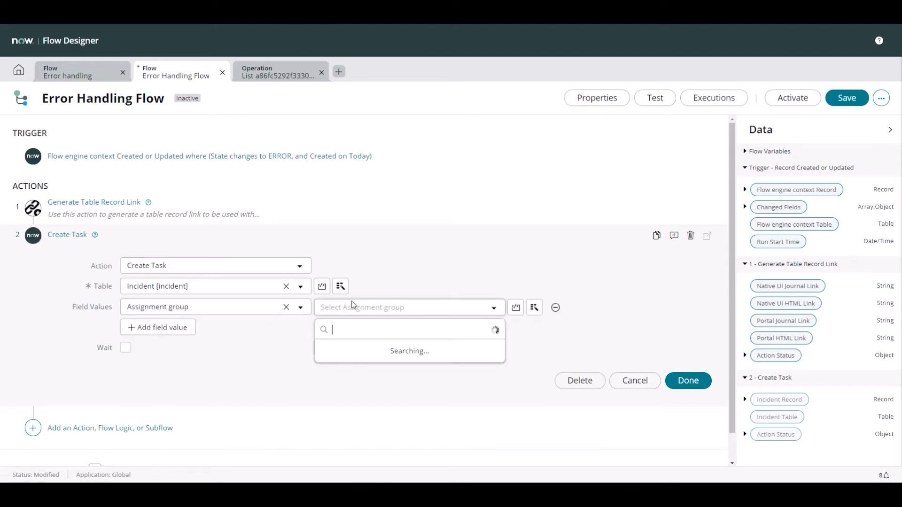
text(qAB Ap)
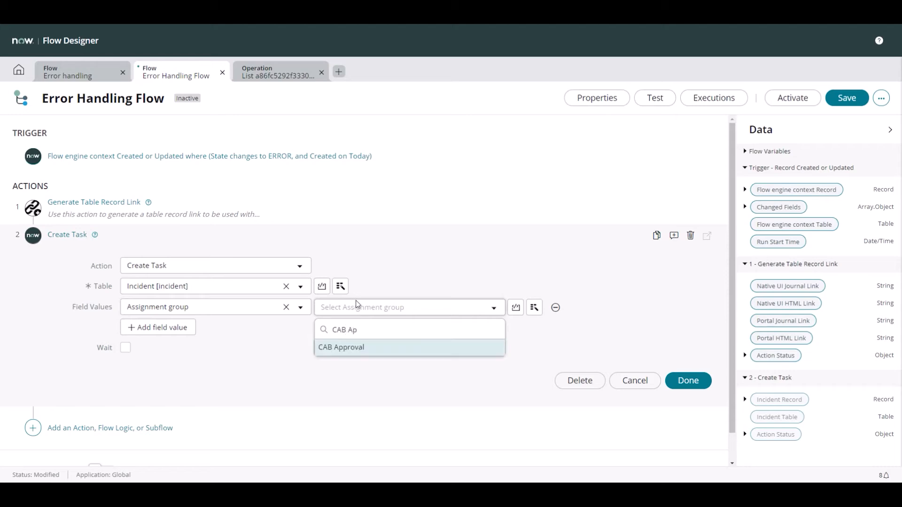
click(364, 348)
Add a Caller field value to the Create Task action and set it to System Administrator
click(169, 328)
click(170, 327)
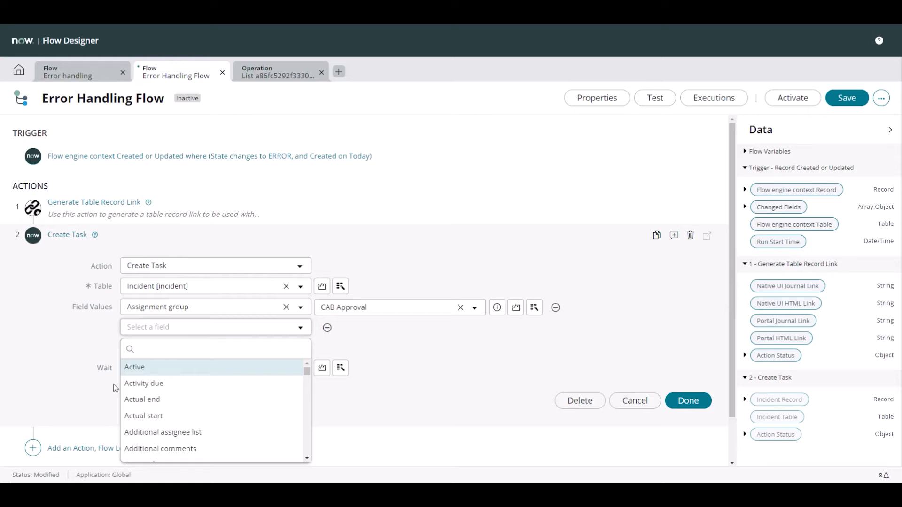
text(calle)
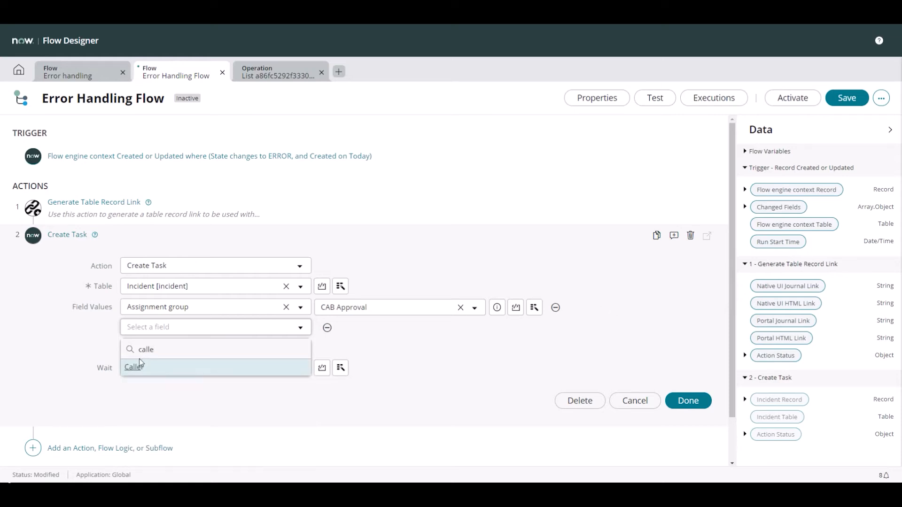
click(141, 365)
key(Tab)
text(sys)
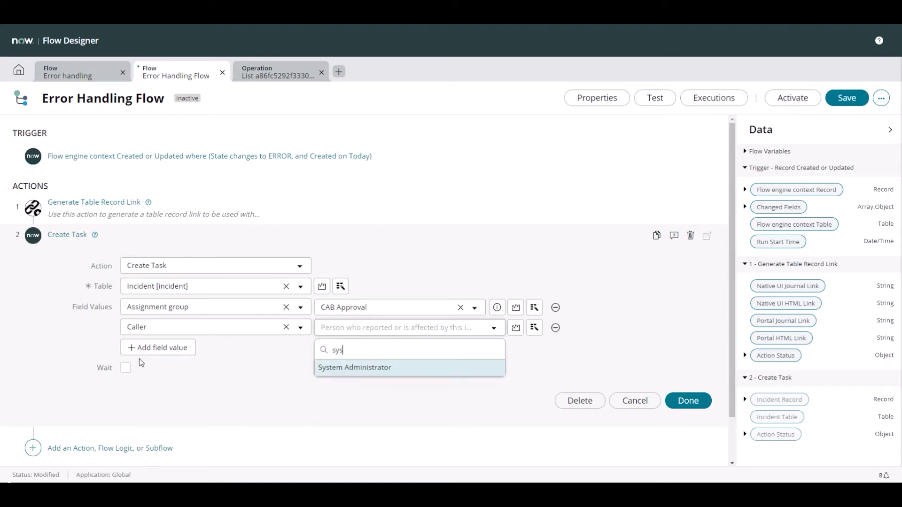
key(Return)
Add a Contact type field value to the Create Task action and set it to Self-service
click(183, 349)
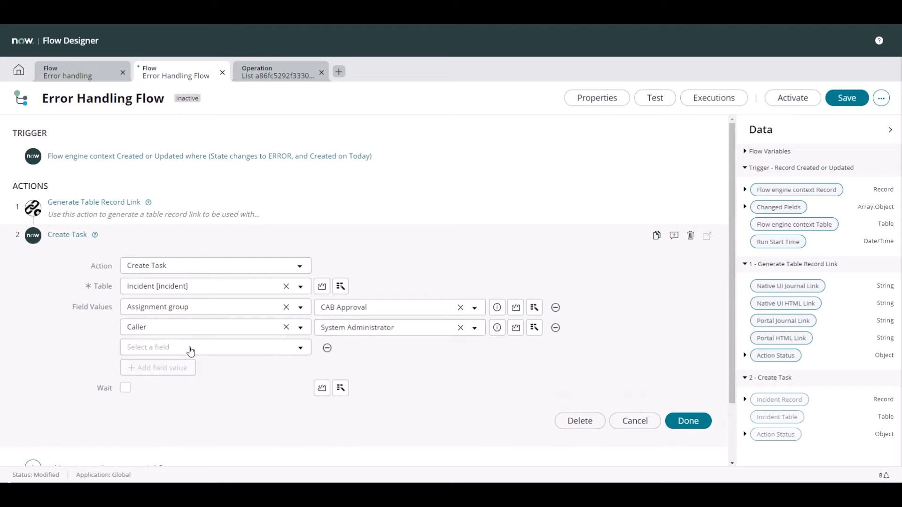
click(184, 348)
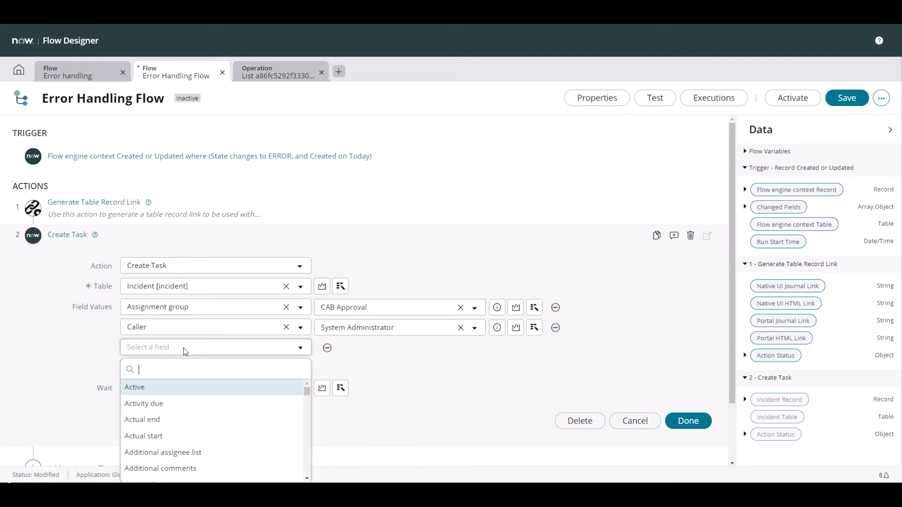
text(cony)
key(BackSpace)
text(t)
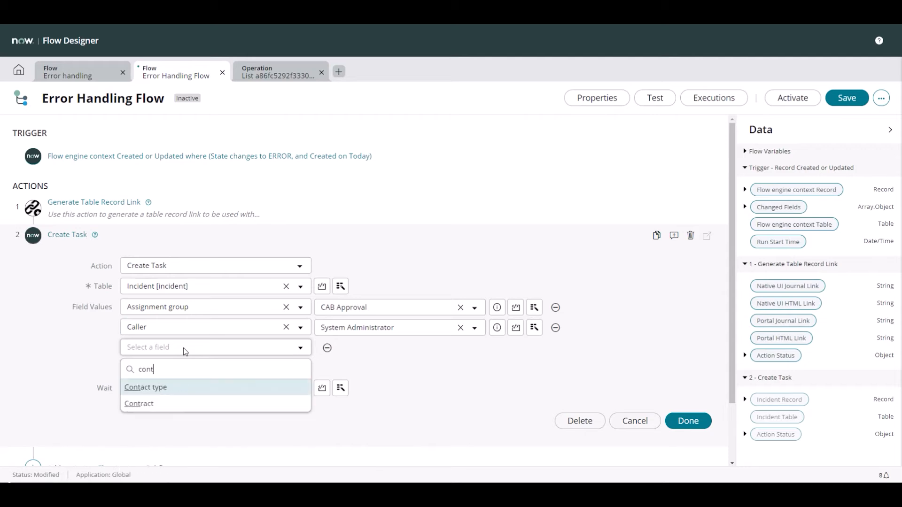
key(Return)
click(183, 347)
text(cont)
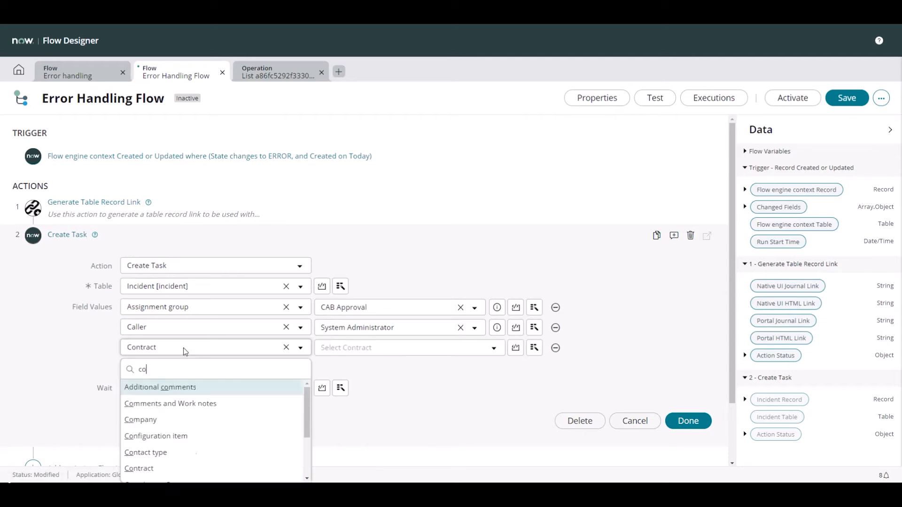
key(Return)
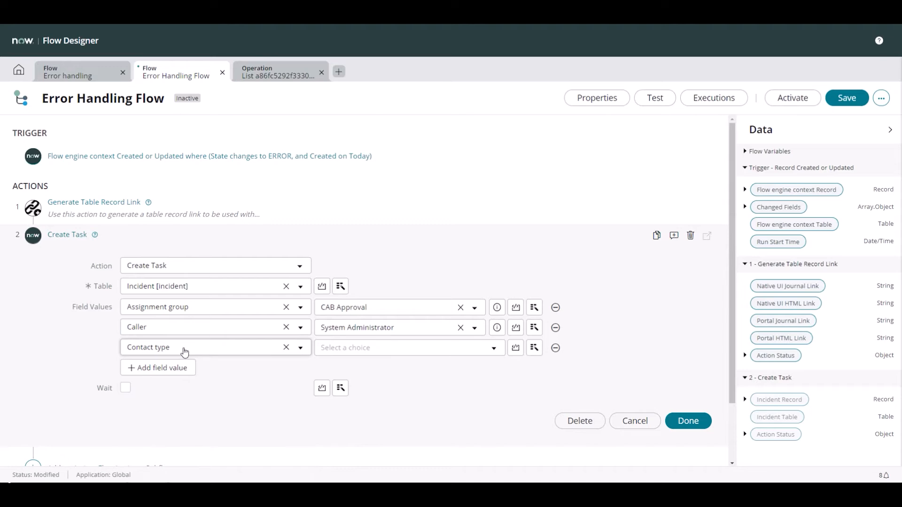
click(366, 348)
key(Down)
key(Down)
key(Down)
key(Return)
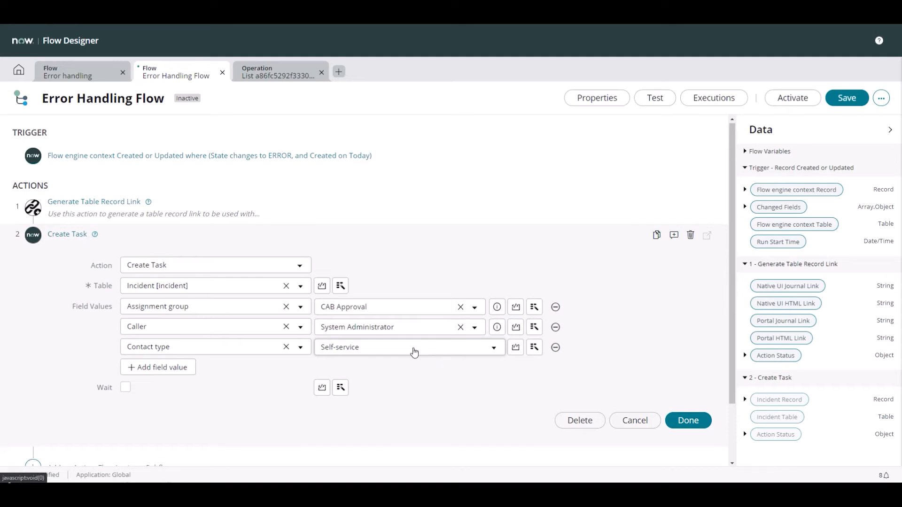
Add the Short description and Description fields to the Create Task action's field values
scroll(274, 353, down, 1)
click(147, 304)
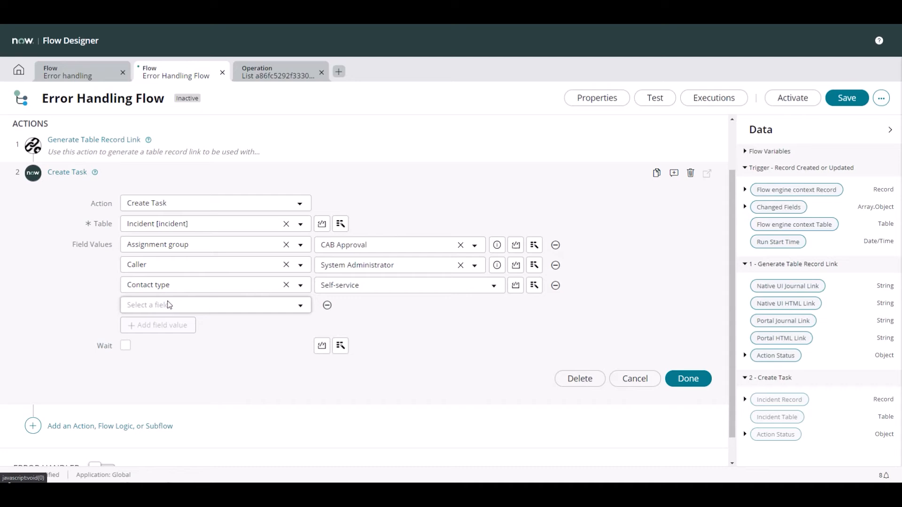
click(169, 305)
text(suv)
key(BackSpace)
key(BackSpace)
key(BackSpace)
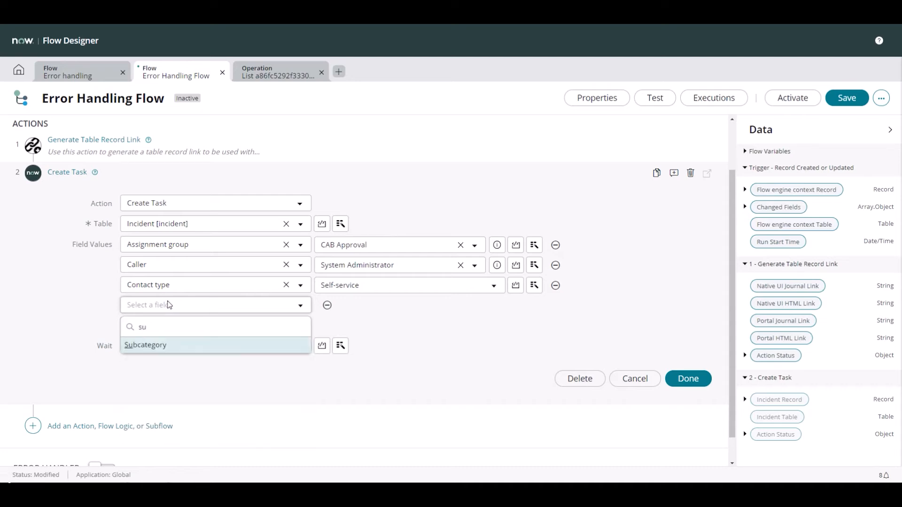
text(shir)
key(BackSpace)
text(ort)
key(Return)
click(157, 326)
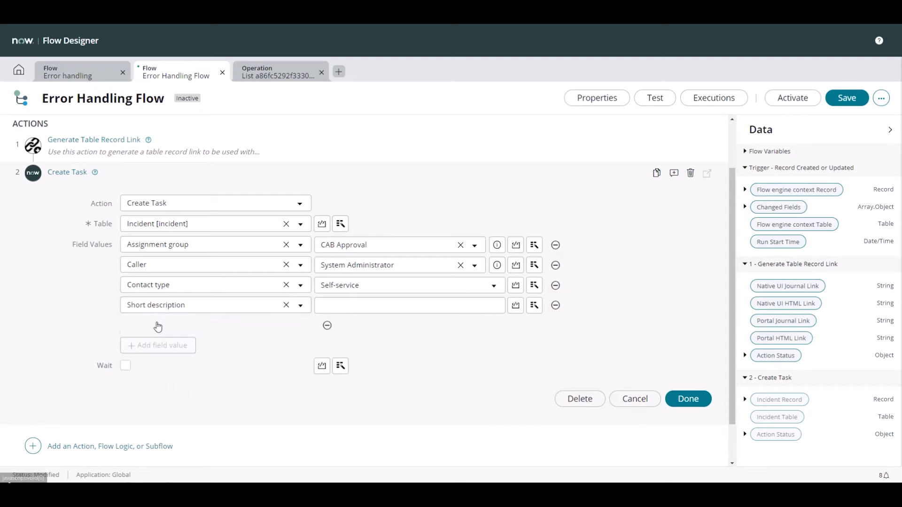
text(des)
key(Return)
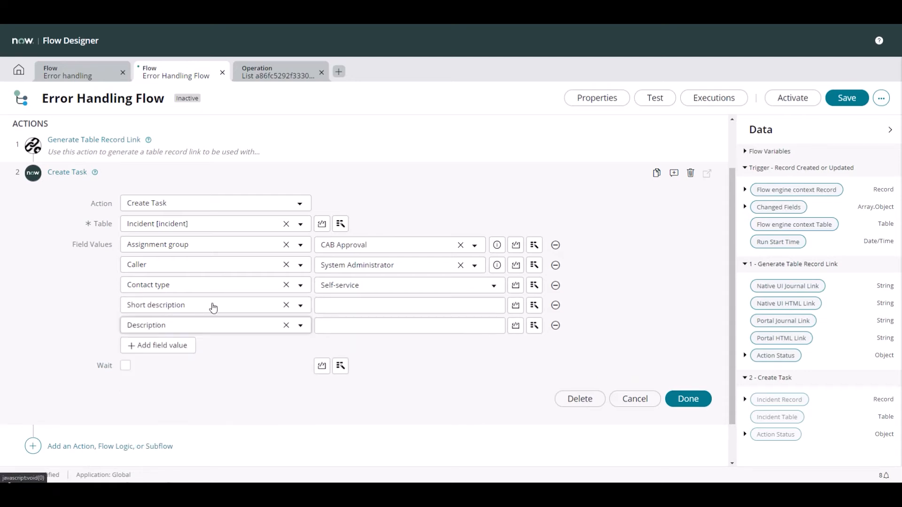
Set the Short description to "The listed flow has encountered an error |" followed by the trigger's Flow engine context Record Name
click(335, 305)
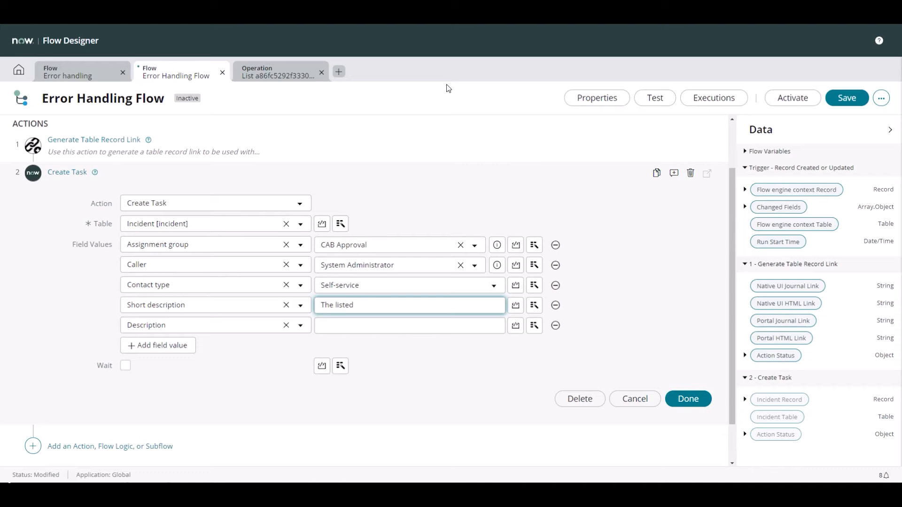
text(low has encountered an error)
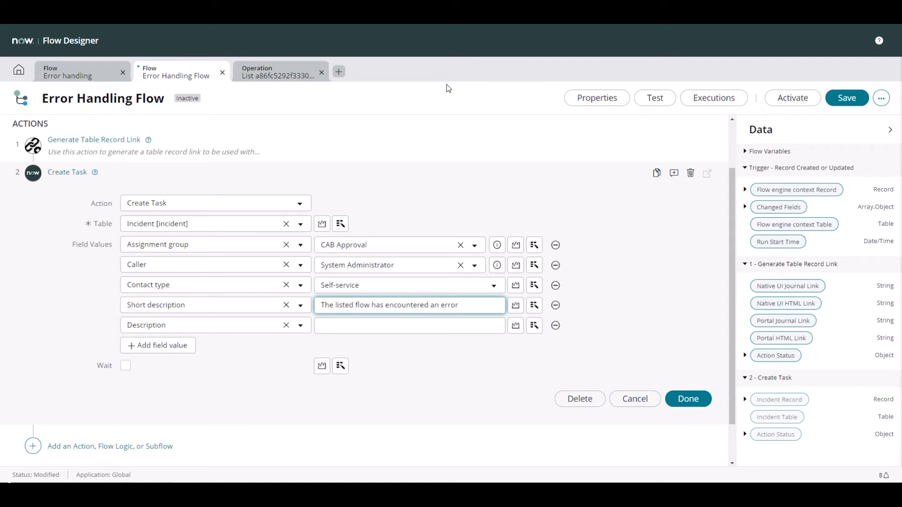
click(535, 306)
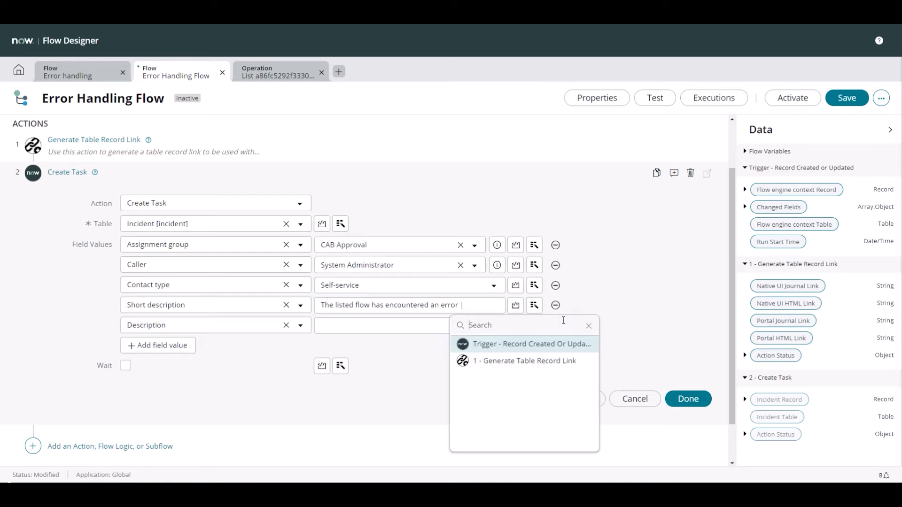
click(565, 344)
click(656, 346)
scroll(657, 361, down, 5)
scroll(657, 364, up, 3)
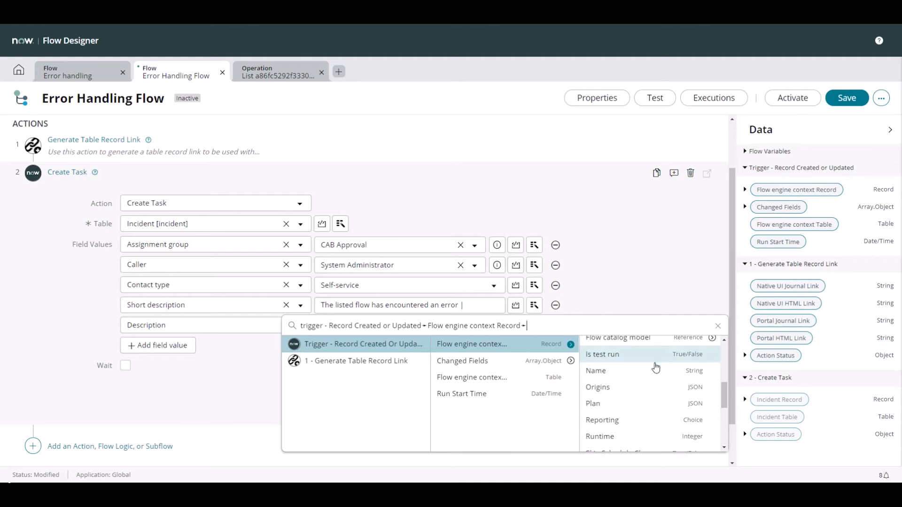
click(644, 372)
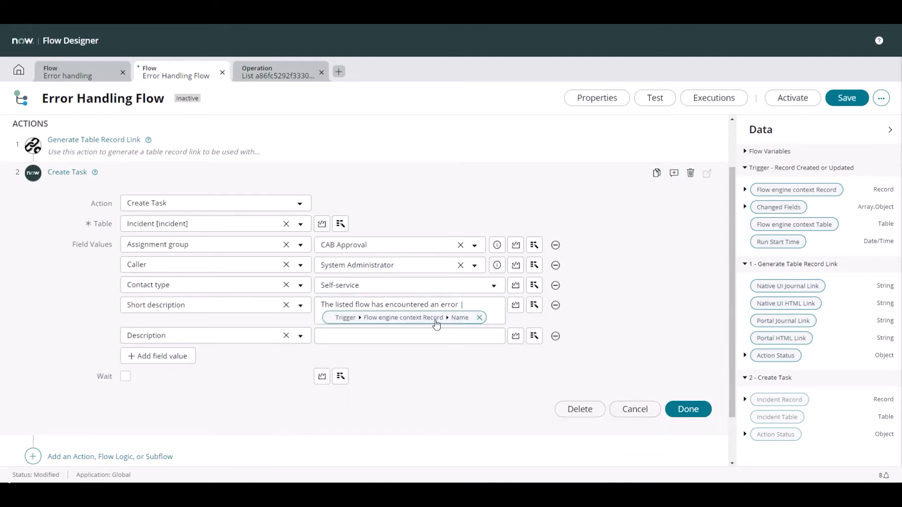
click(335, 304)
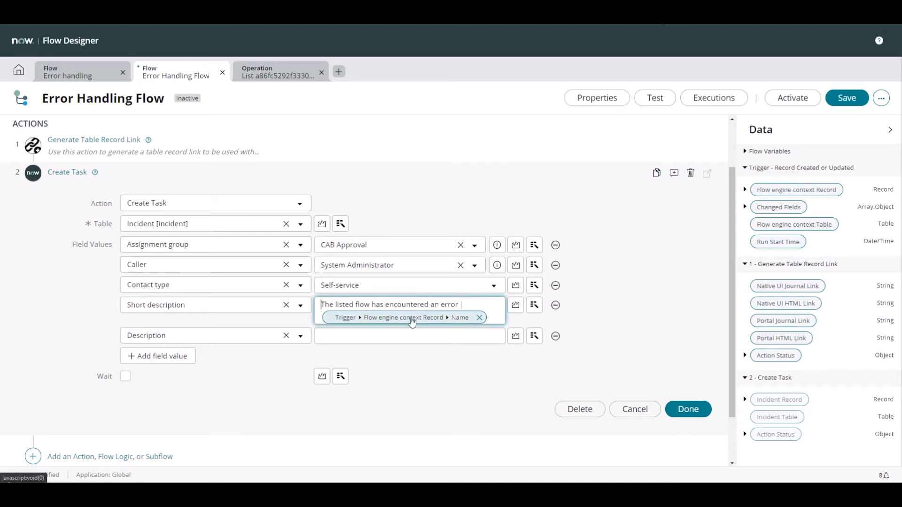
Examine which fields of the trigger's Flow engine context Record are available for the incident's Description
click(359, 337)
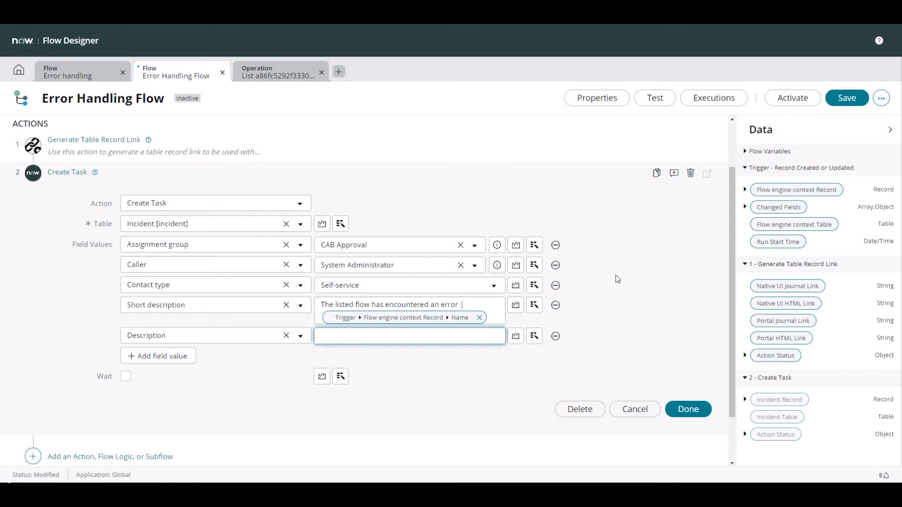
click(744, 190)
scroll(791, 226, down, 3)
scroll(793, 231, down, 3)
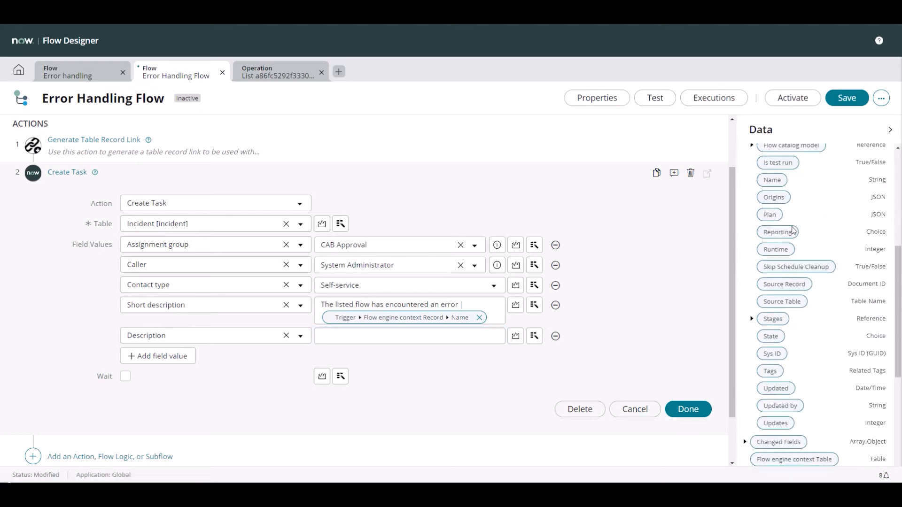
scroll(794, 231, up, 1)
scroll(793, 232, up, 3)
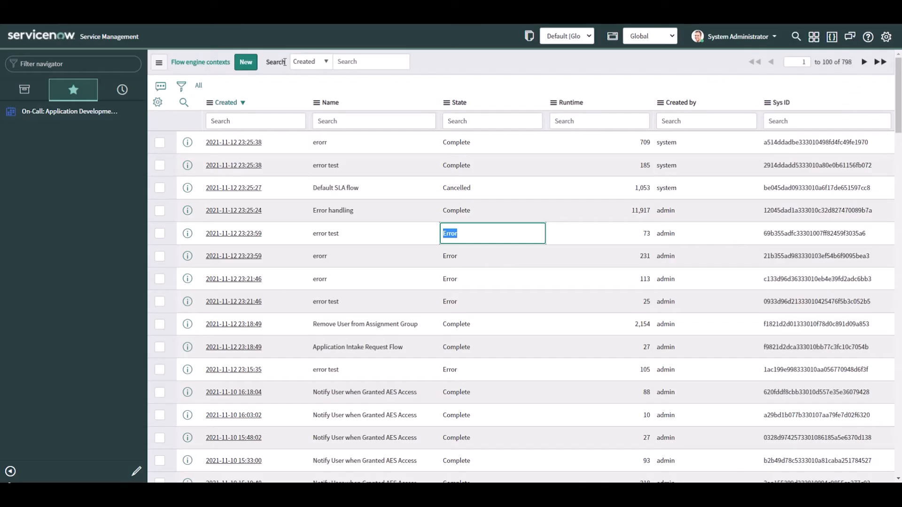
In the Flow engine contexts list, add the Source Record, Source Table, Is test run and Calling Source columns
click(158, 103)
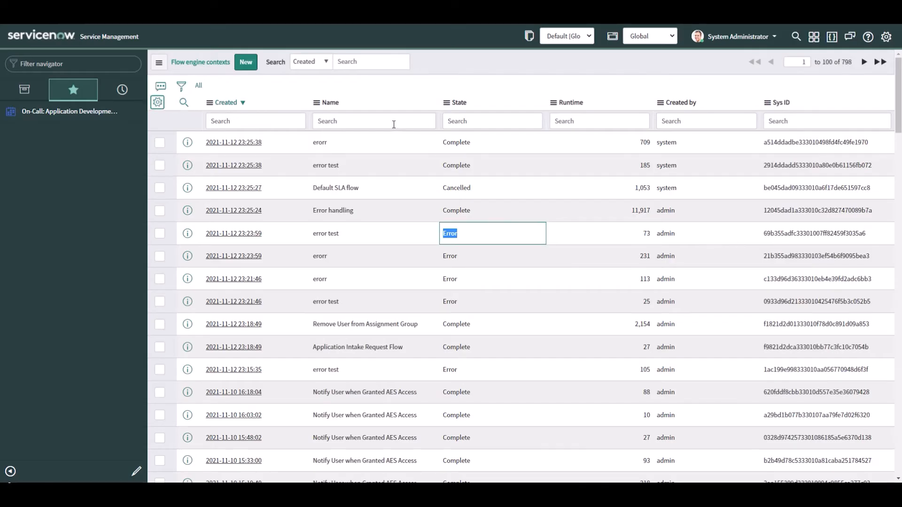
scroll(490, 195, down, 2)
double_click(423, 207)
click(425, 213)
double_click(425, 213)
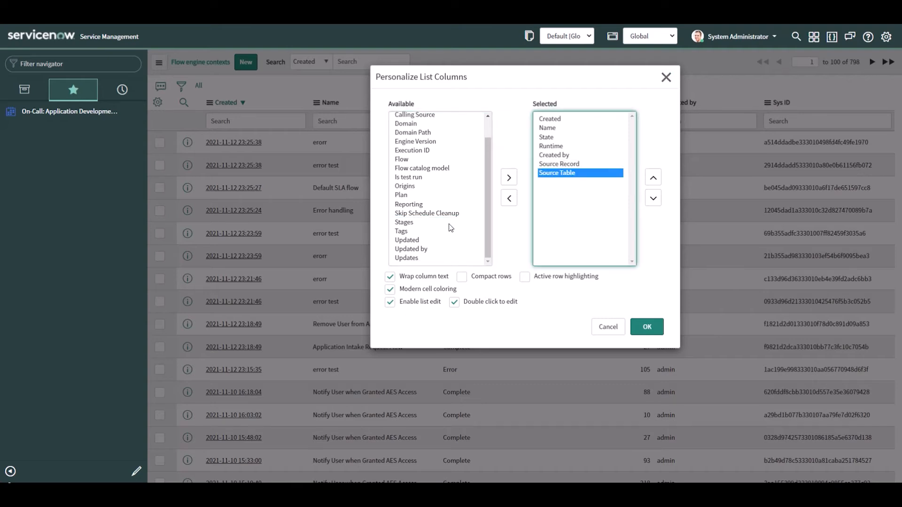
scroll(423, 220, up, 2)
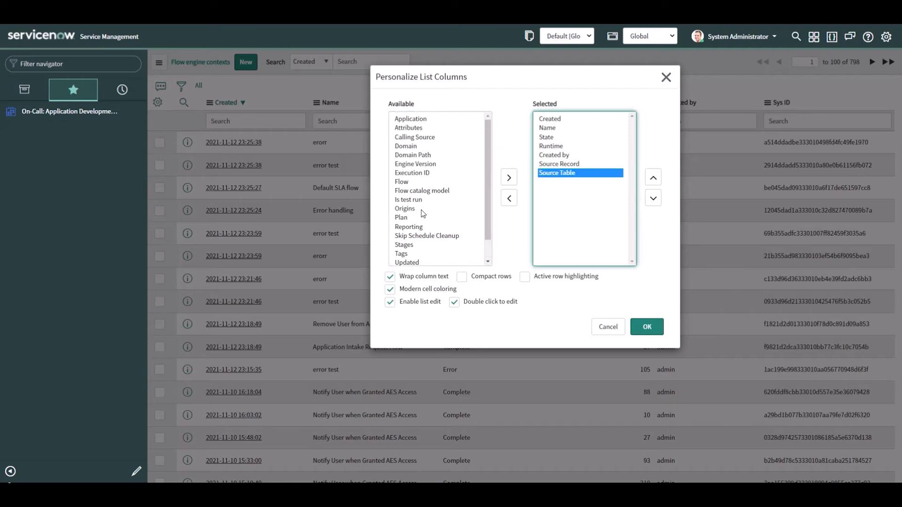
double_click(422, 201)
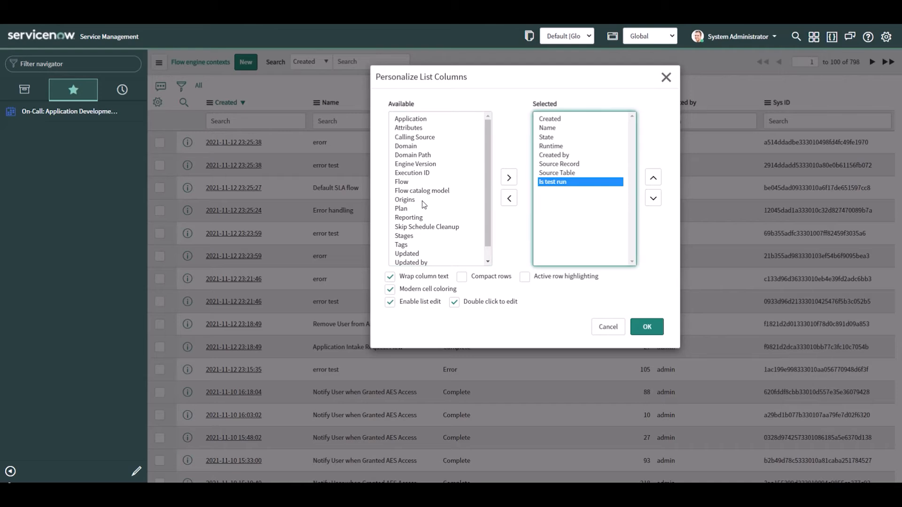
click(415, 138)
double_click(416, 138)
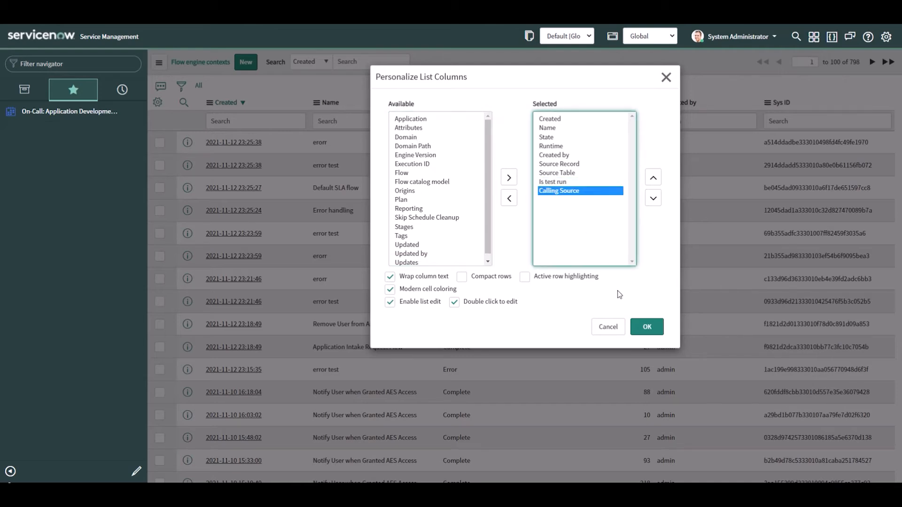
click(646, 326)
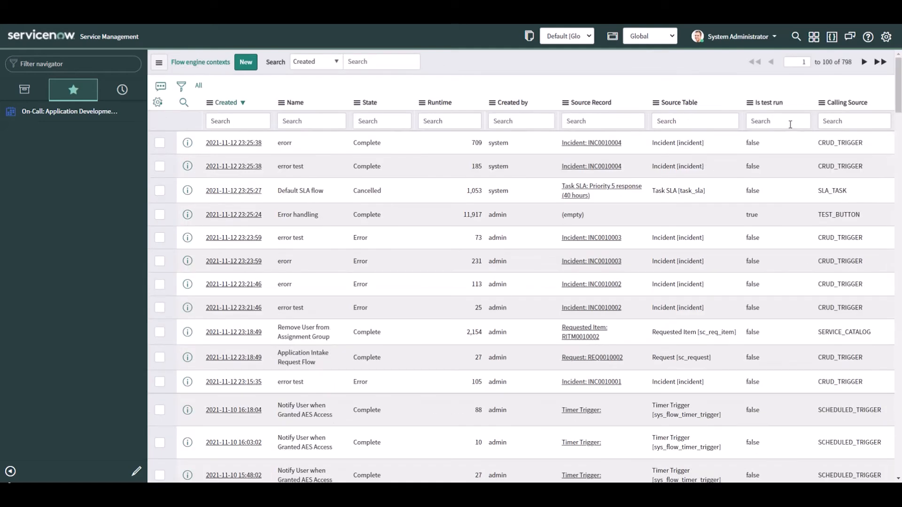
Open the newest flow engine context record, return to the list and examine its State and Created by values
click(252, 144)
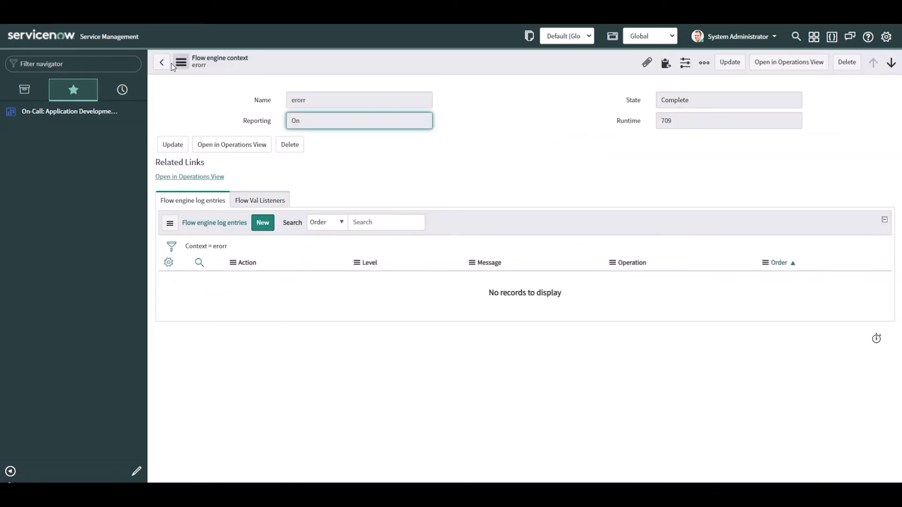
click(162, 64)
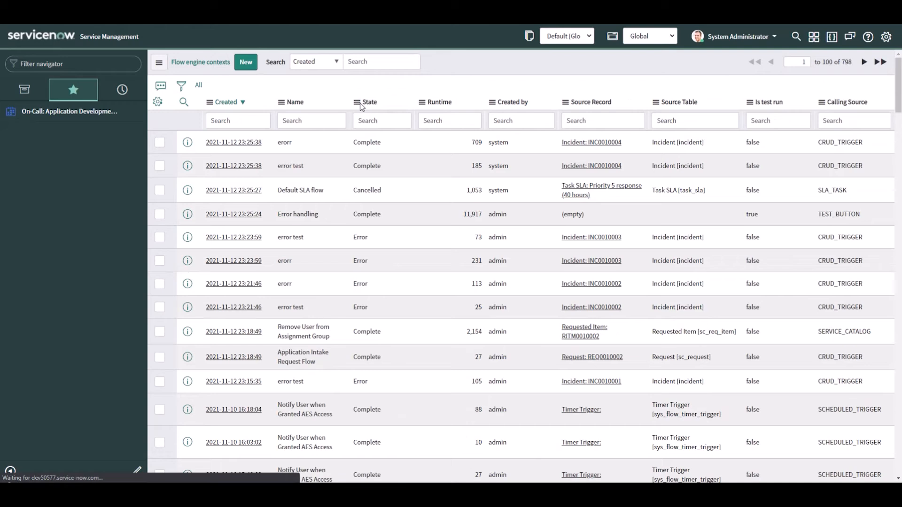
double_click(381, 143)
drag(471, 143, 514, 142)
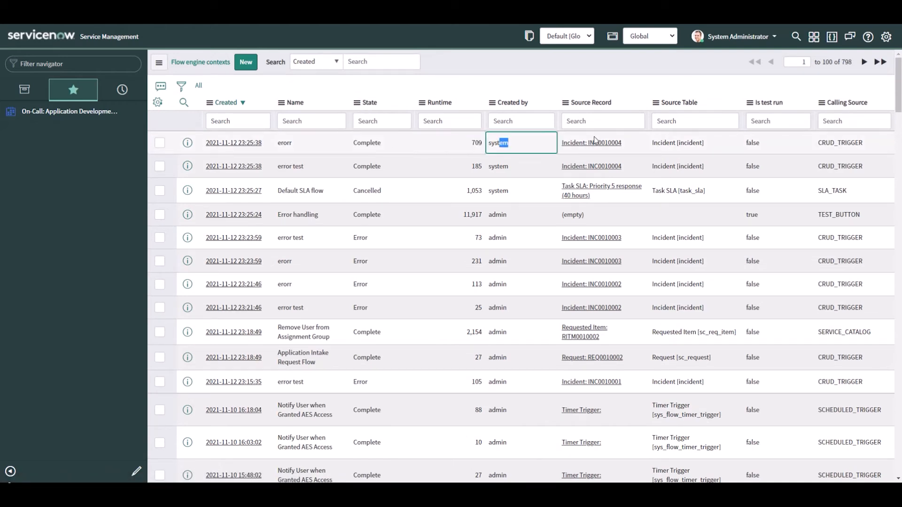
Examine the Source Record, Source Table, Is test run and Calling Source values across the recent flow engine contexts
drag(627, 143, 564, 149)
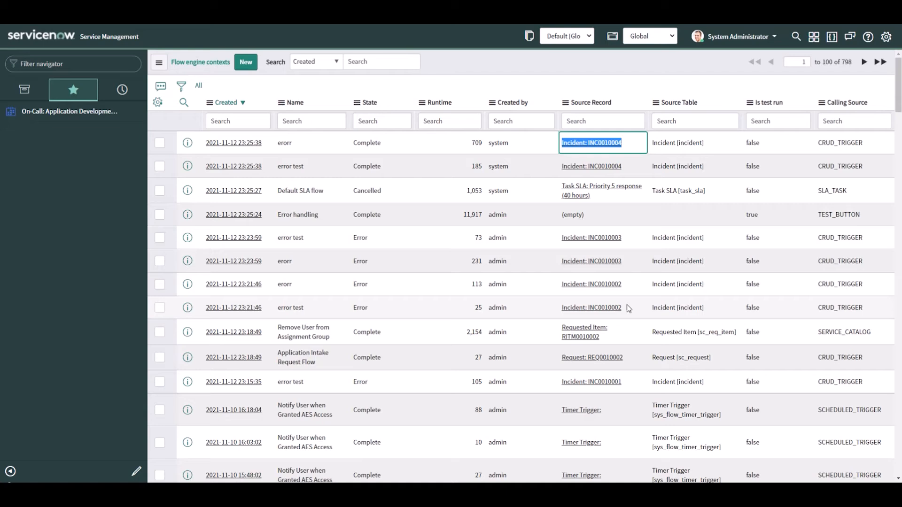
drag(614, 338, 561, 328)
drag(637, 383, 561, 381)
scroll(631, 320, down, 6)
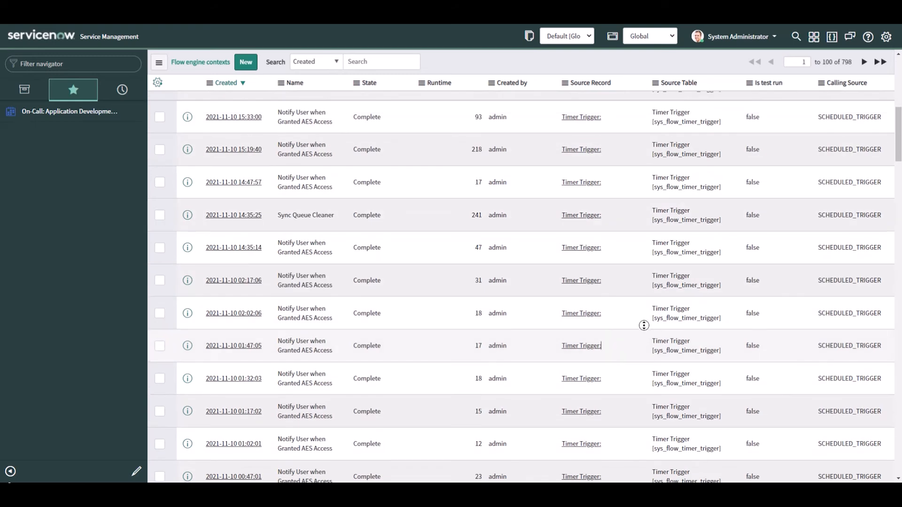
scroll(639, 321, up, 6)
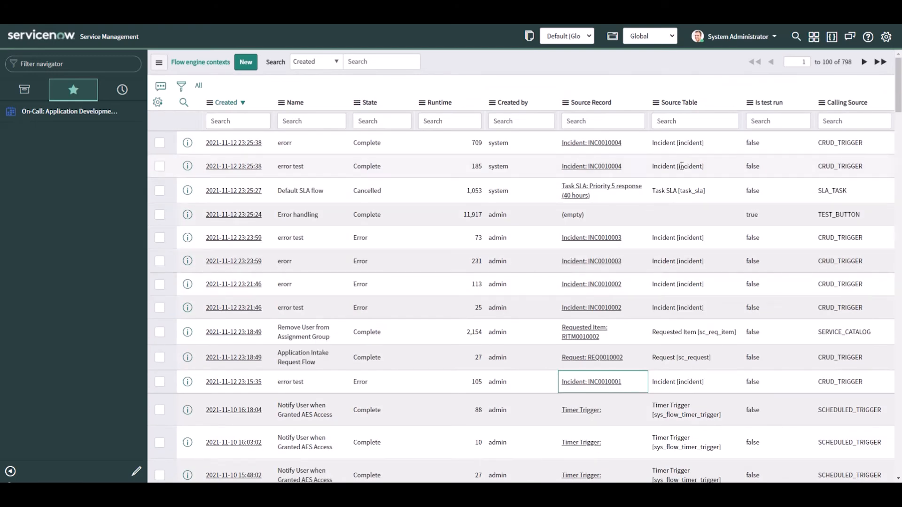
drag(705, 145, 635, 150)
drag(710, 194, 562, 196)
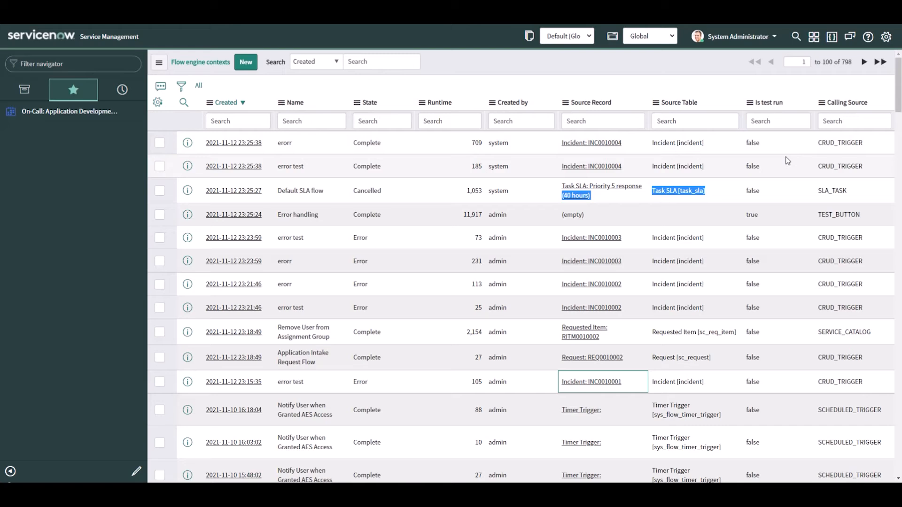
click(780, 146)
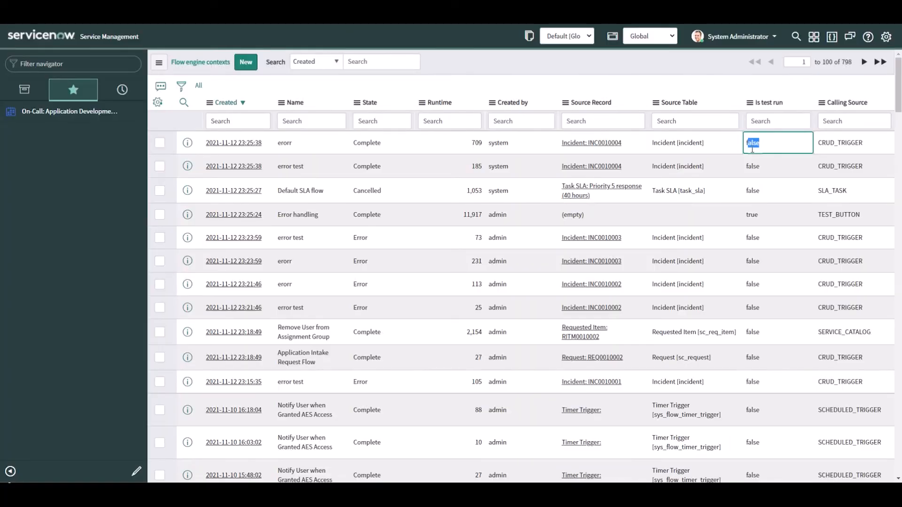
click(769, 215)
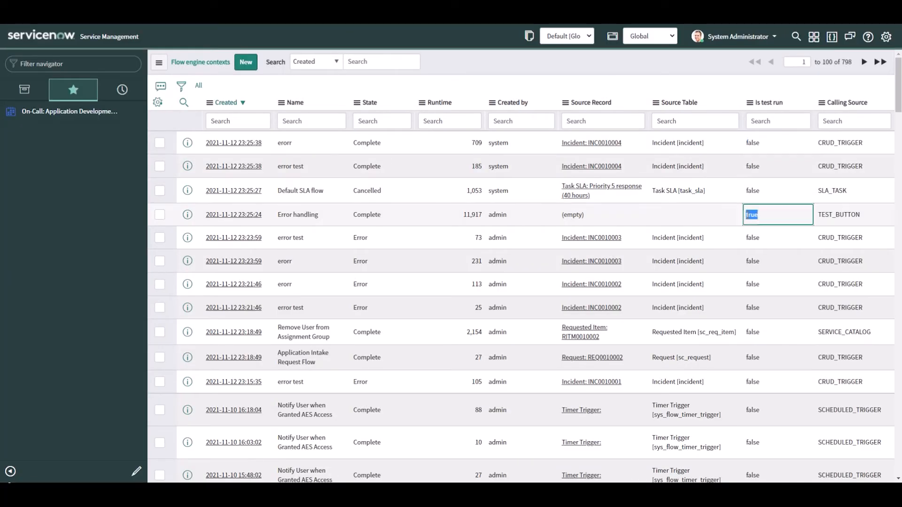
drag(764, 168, 740, 172)
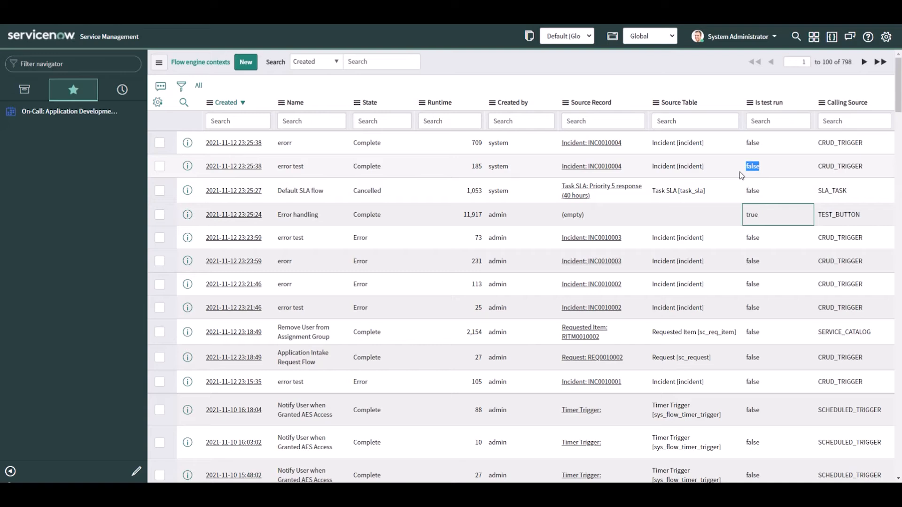
drag(883, 215, 817, 217)
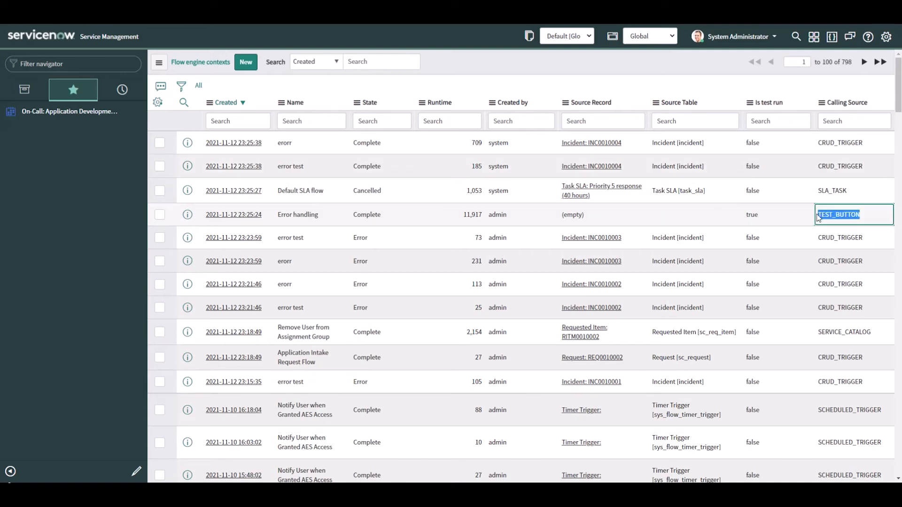
drag(864, 166, 819, 171)
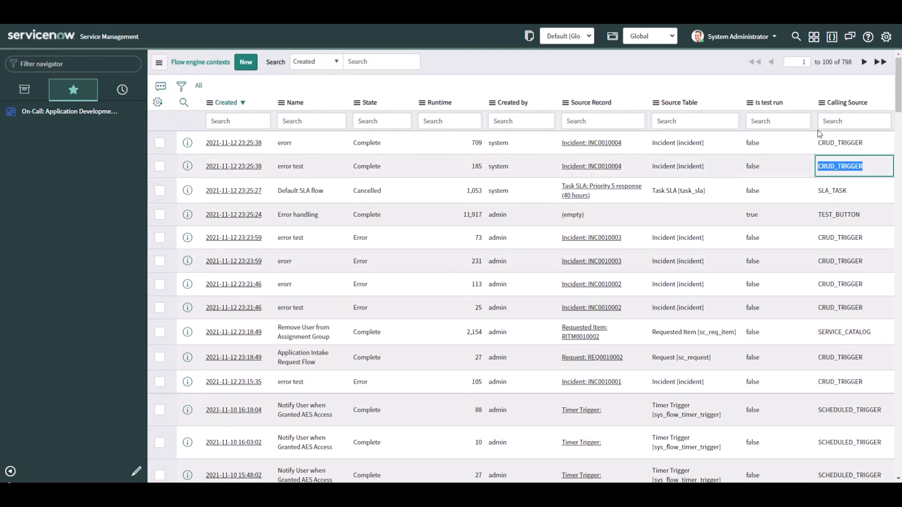
In Flow Designer, begin the incident's Description with "Calling Source:" followed by the trigger's Flow engine context Record Calling Source
key(alt+Tab)
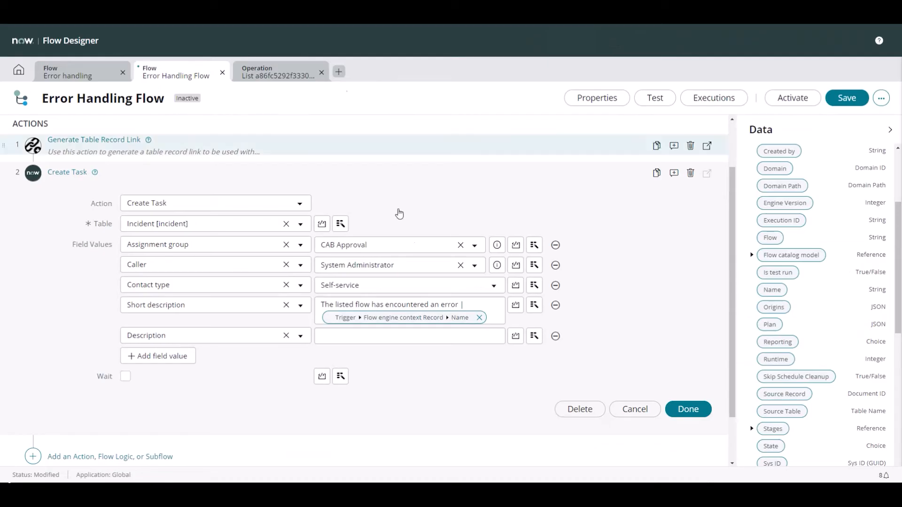
click(326, 332)
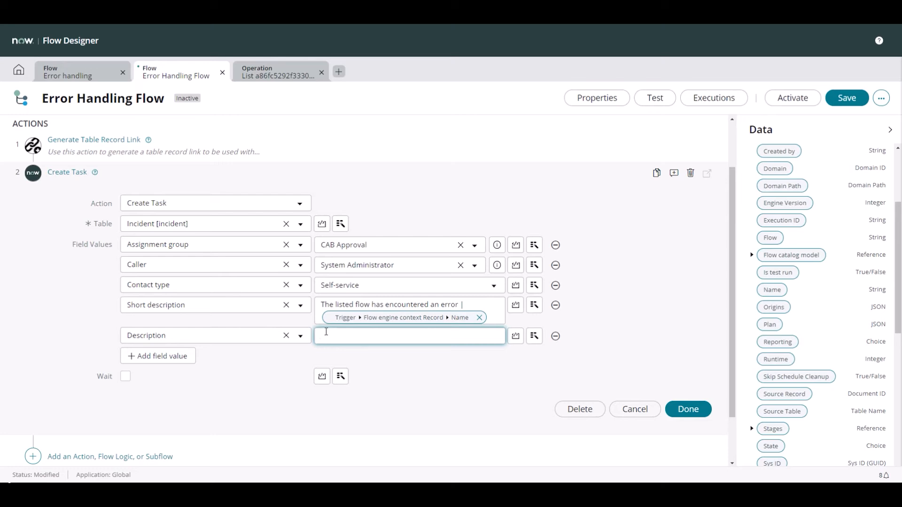
text(Calling Source:)
scroll(742, 246, up, 1)
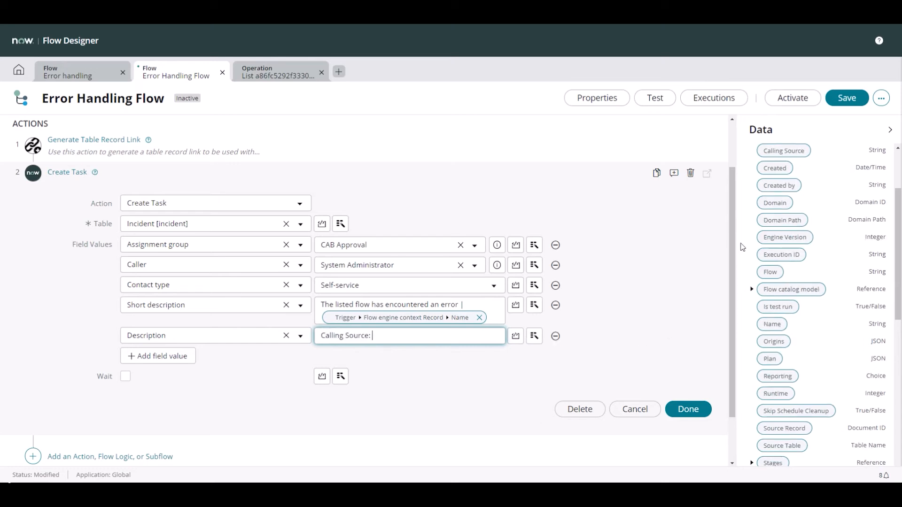
scroll(752, 235, up, 2)
drag(782, 209, 433, 343)
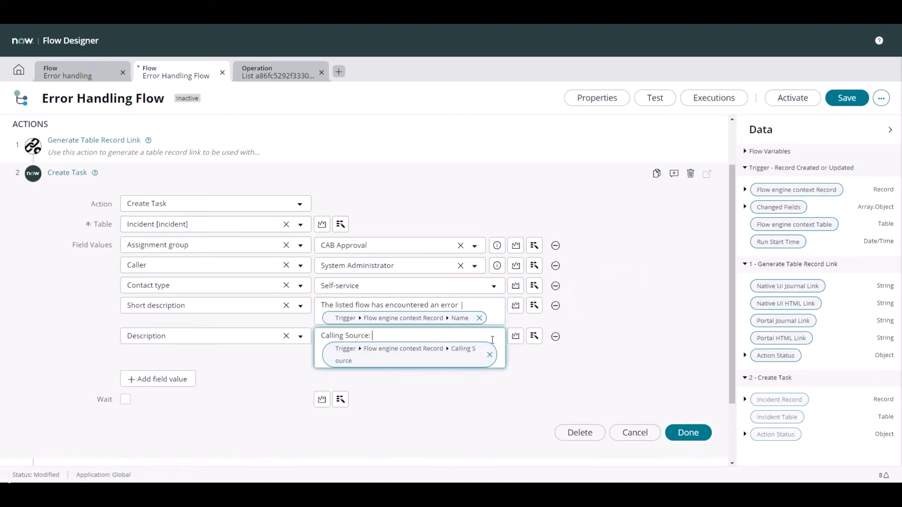
Add a "State:" line to the Description, followed by the trigger's Flow engine context Record State
key(Return)
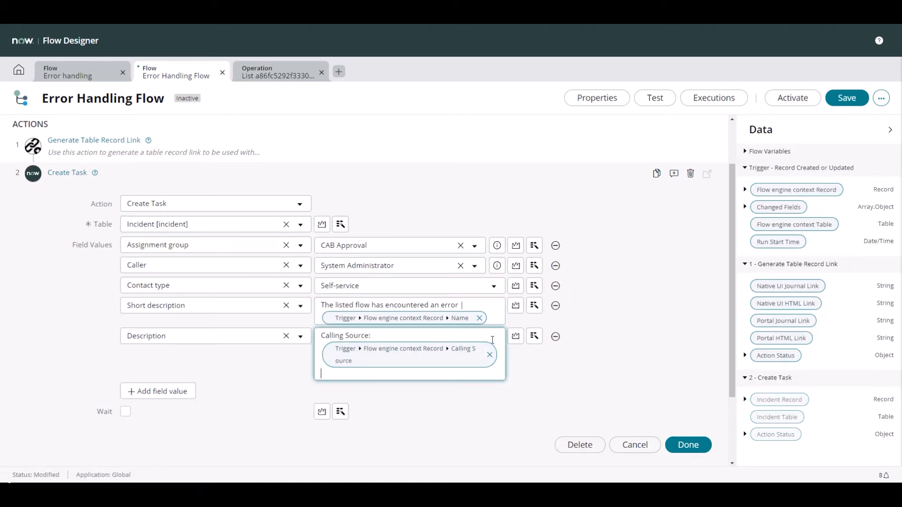
text(Stare:)
click(744, 190)
scroll(775, 282, down, 4)
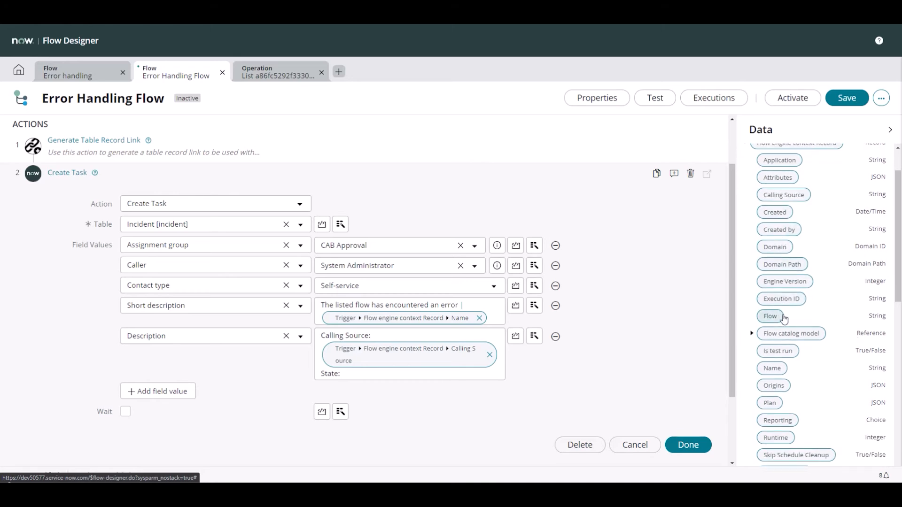
drag(778, 399, 423, 378)
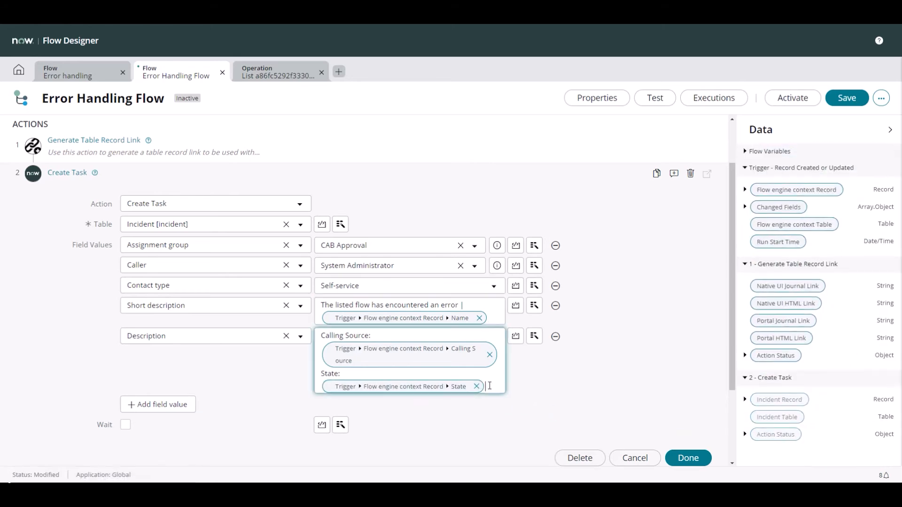
Add a "Source Table:" line to the Description, followed by the trigger's Flow engine context Record Source Table
key(Return)
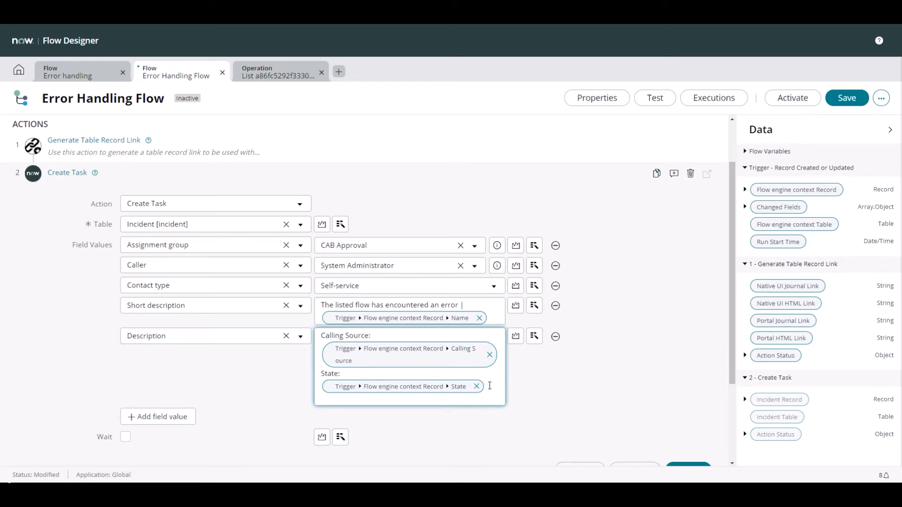
text(Source Table:)
click(744, 189)
scroll(777, 230, down, 3)
scroll(777, 230, down, 3)
drag(781, 240, 407, 400)
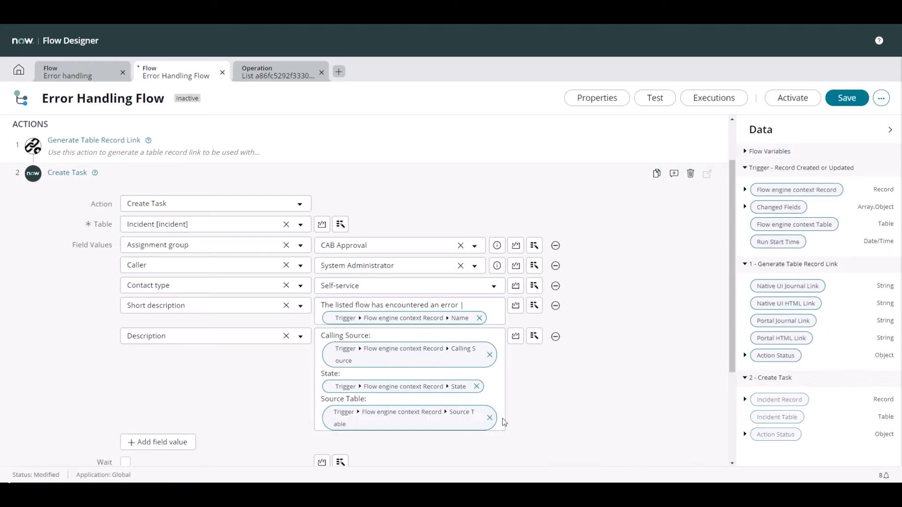
Add a "Created By:" line to the Description, followed by the trigger's Flow engine context Record Created by
click(493, 405)
key(Return)
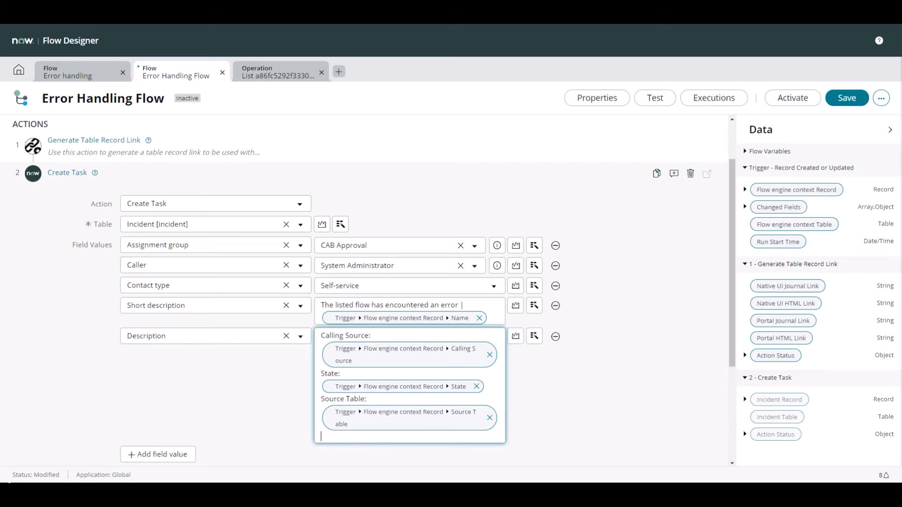
text(Created By:)
click(746, 190)
scroll(811, 206, up, 1)
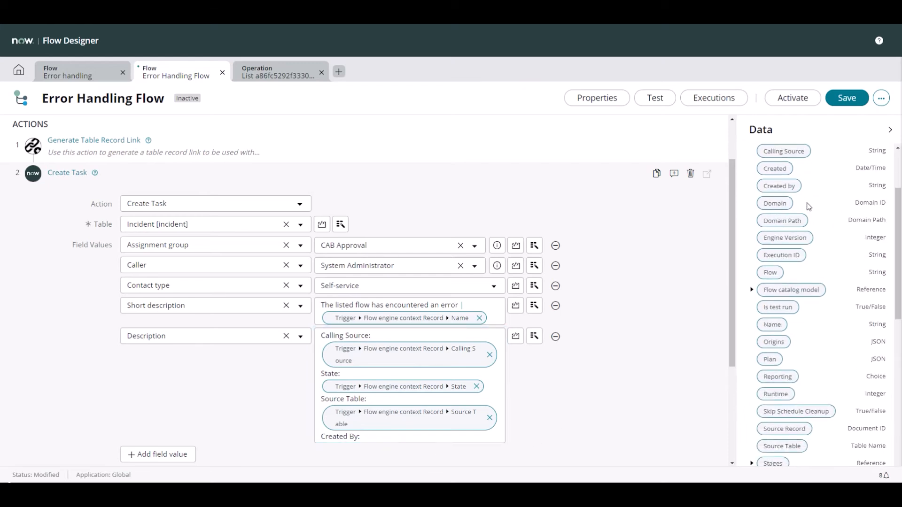
drag(790, 229, 397, 436)
click(745, 190)
End the Description, after a blank line, with "To access this record and flow, please click on the link below in the internal notes."
scroll(454, 377, down, 3)
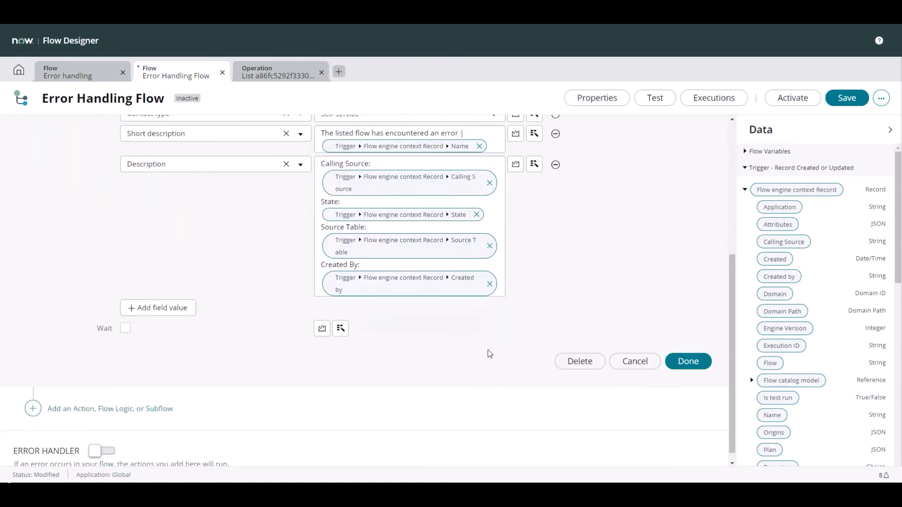
click(495, 266)
key(Return)
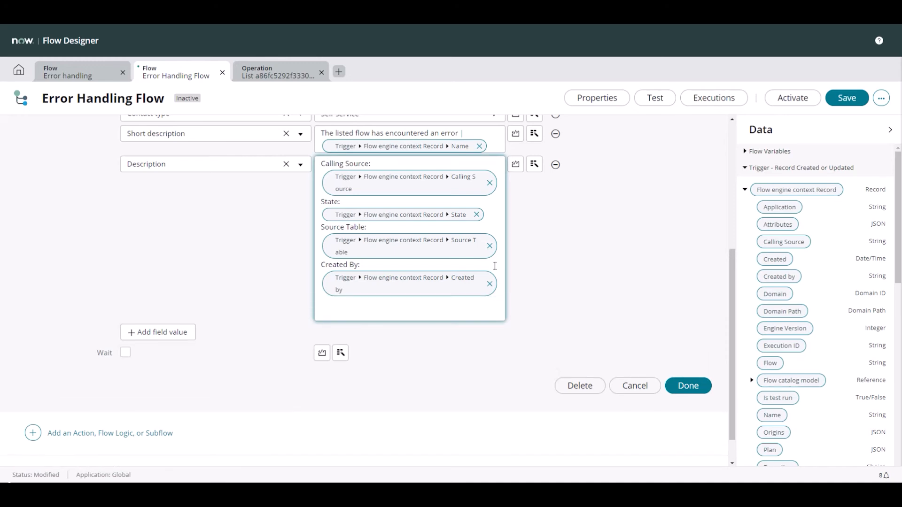
text(To access this record and flow, please click on t)
text(he link below)
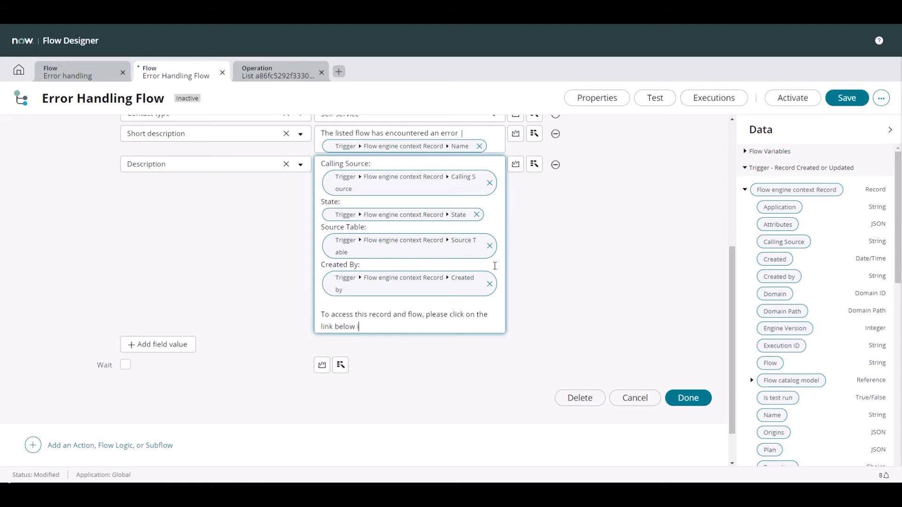
text( in the internal notes.)
Add a Work notes field to the Create Task action's field values
click(162, 344)
click(222, 350)
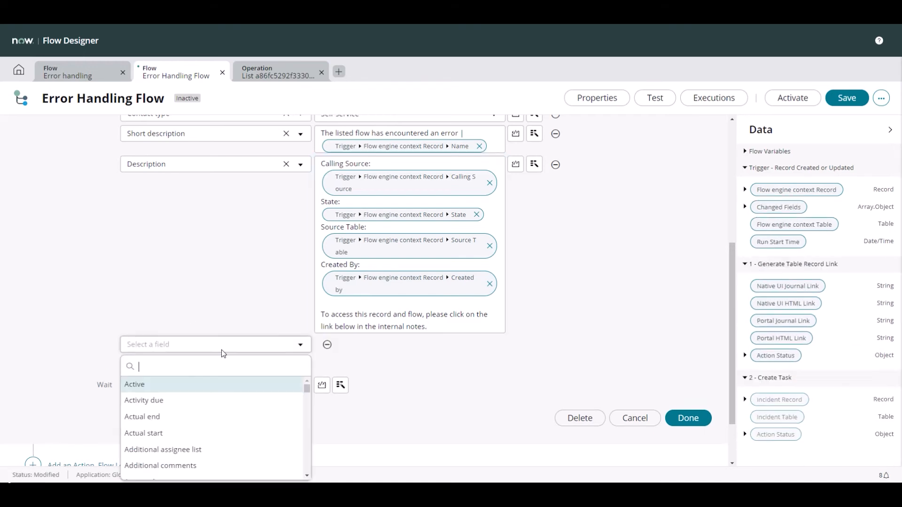
text(int)
key(BackSpace)
key(BackSpace)
key(BackSpace)
text(work)
key(Down)
key(Down)
key(Return)
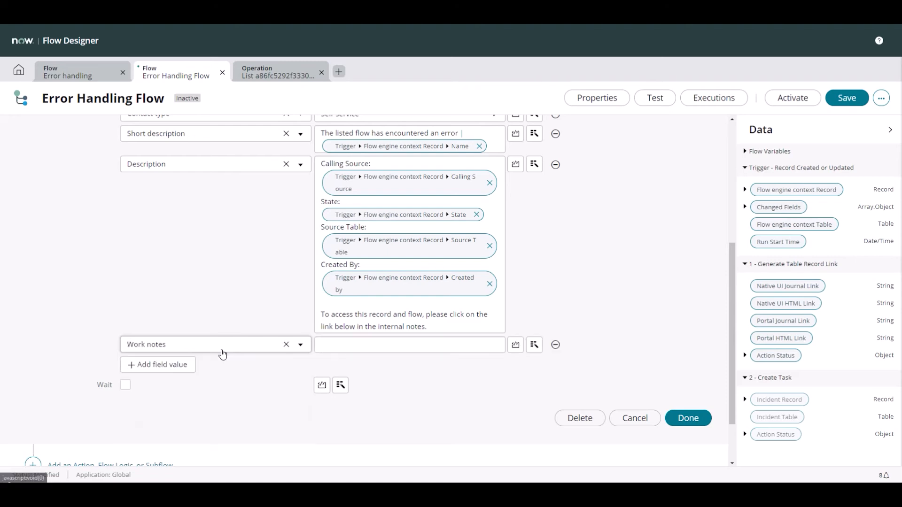
Preview the newest flow engine context in its list, then set the Work notes value to Generate Table Record Link's Native UI Journal Link
click(329, 344)
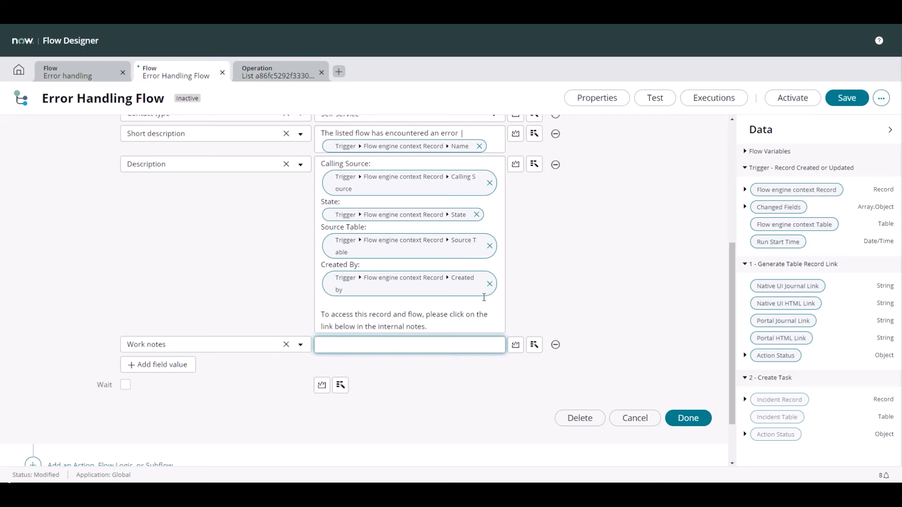
key(ctrl+Tab)
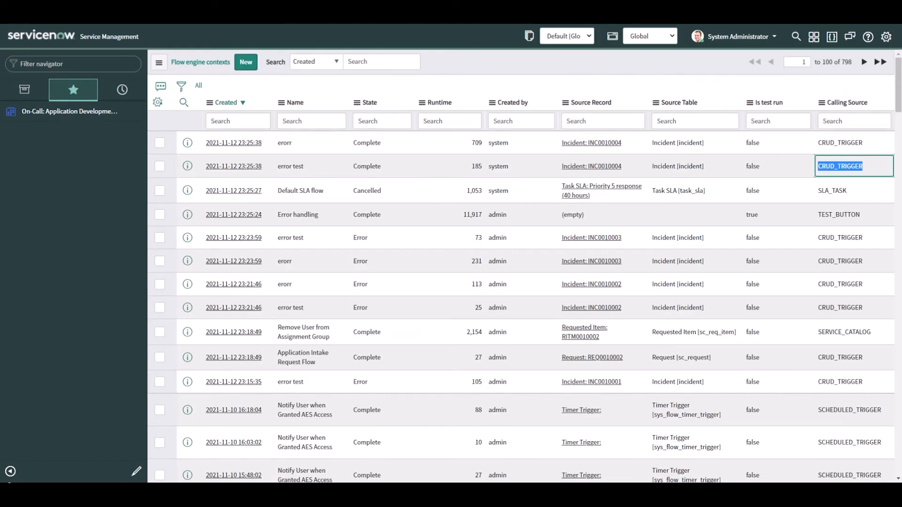
click(188, 143)
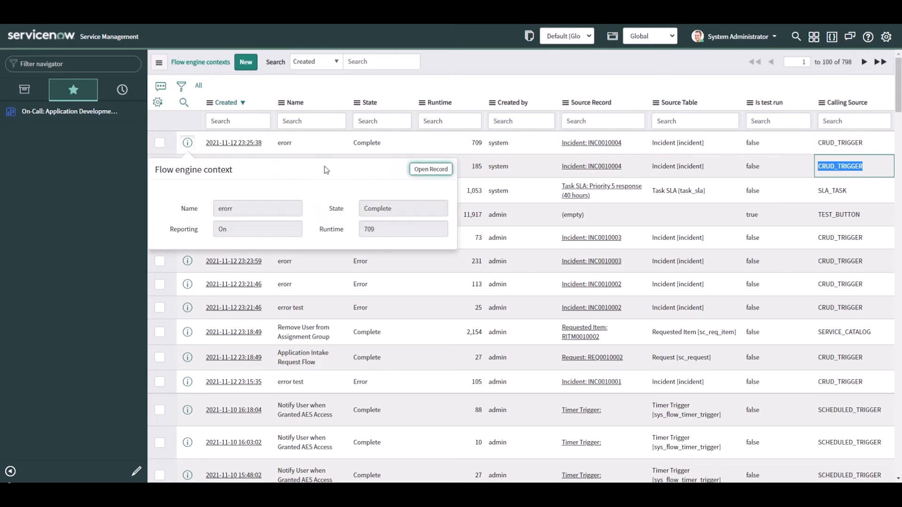
click(420, 170)
key(ctrl+Tab)
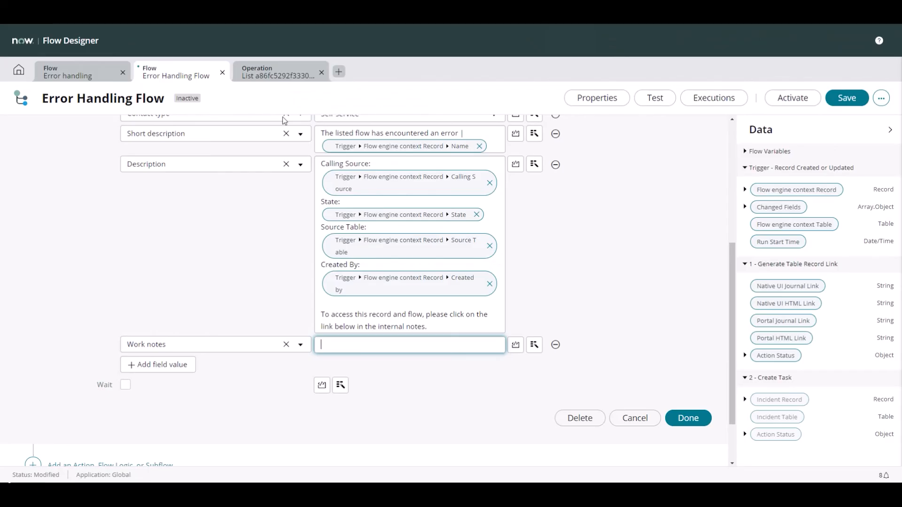
scroll(261, 208, down, 2)
click(534, 345)
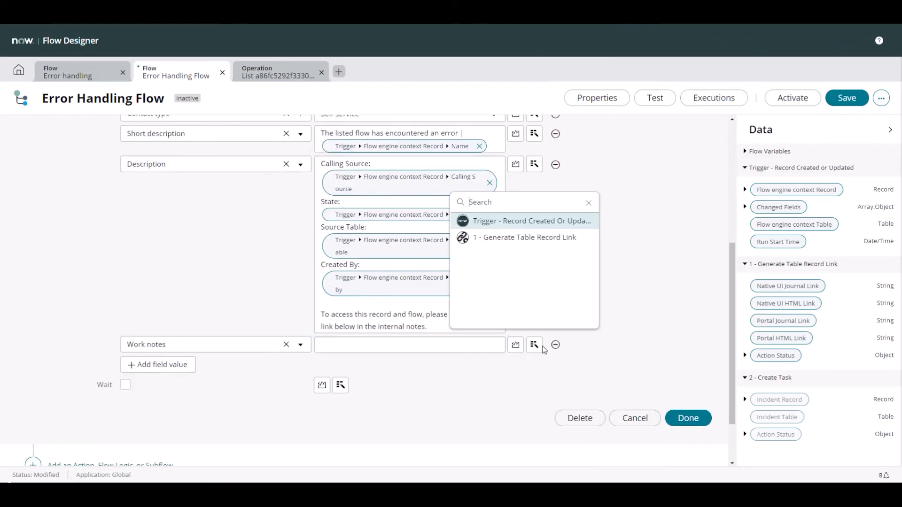
click(496, 236)
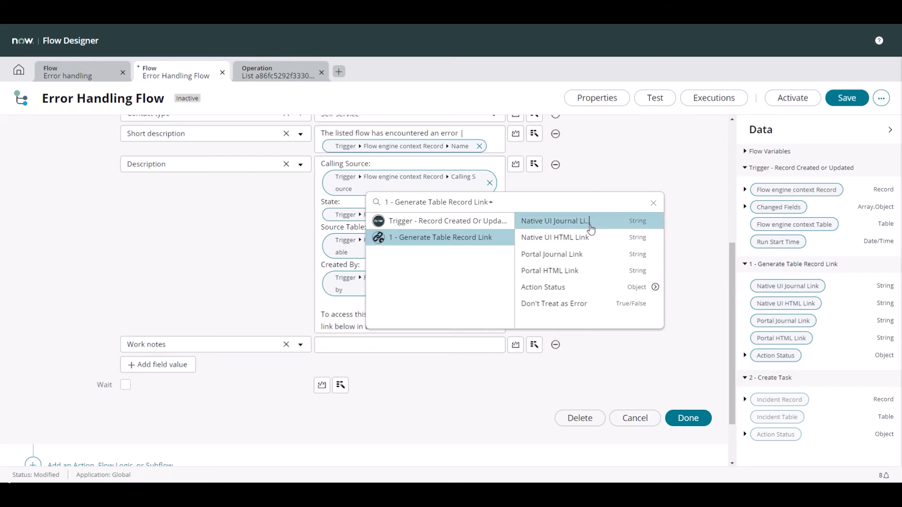
click(591, 229)
Expand the Generate Table Record Link action, review its Link Display Name, and collapse the action again
scroll(496, 257, up, 5)
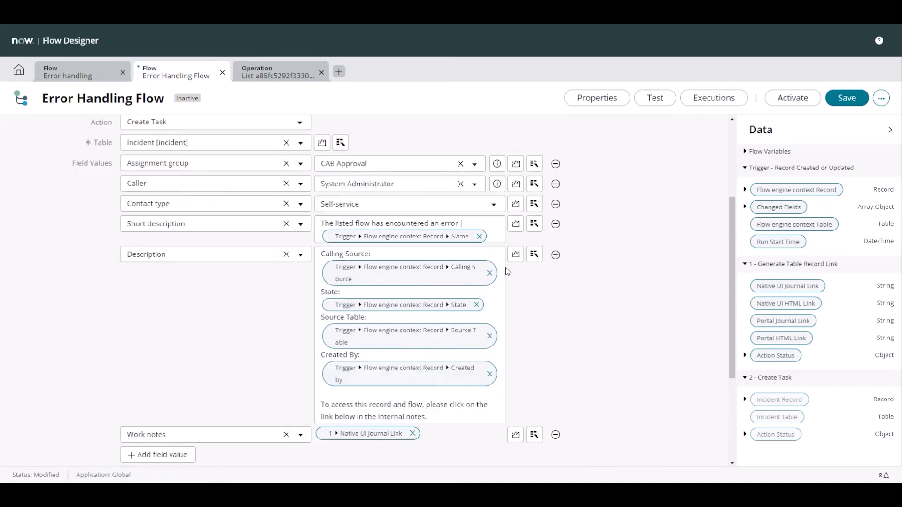
click(121, 197)
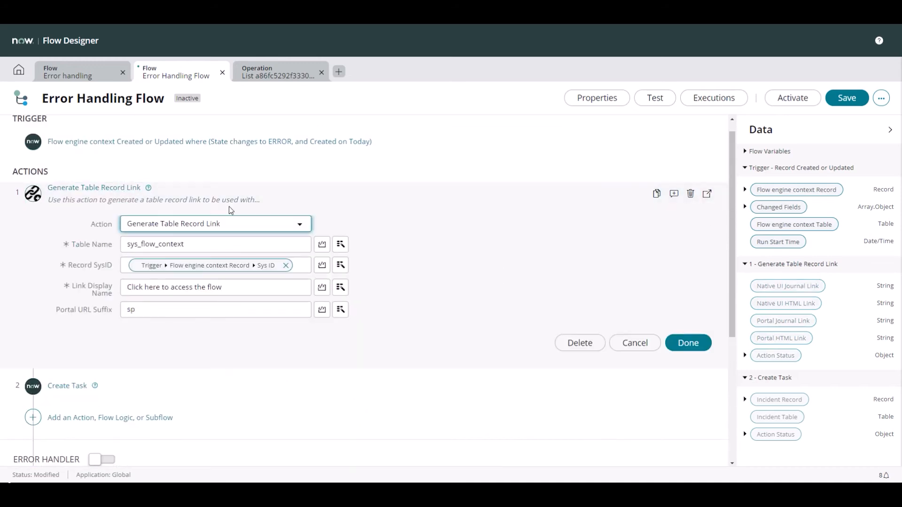
drag(222, 287, 92, 287)
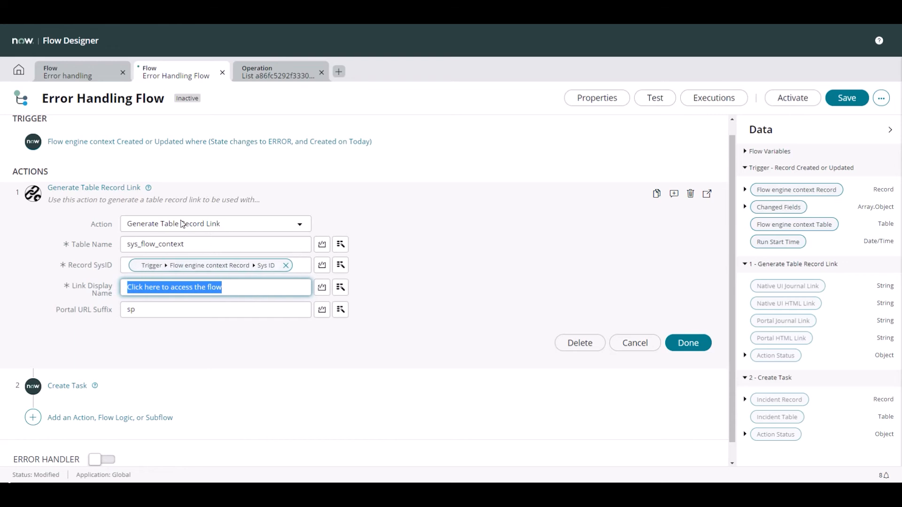
click(110, 189)
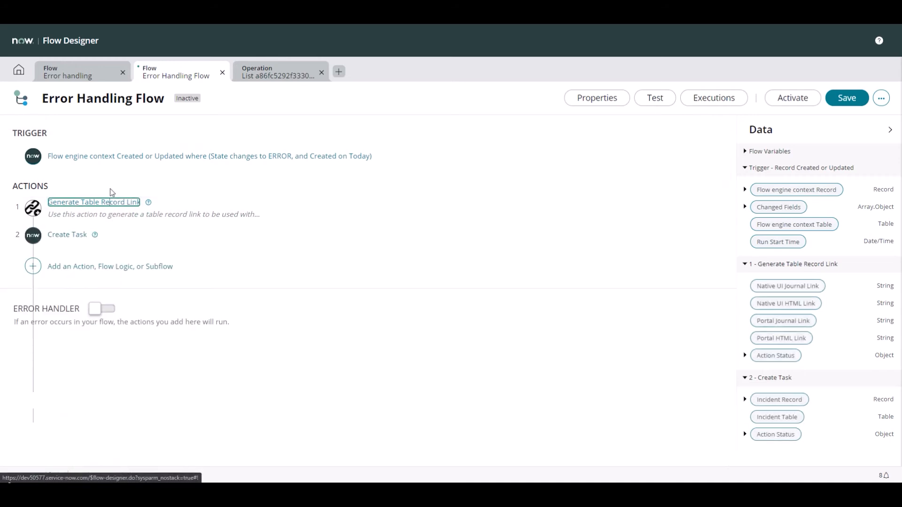
Save the Error Handling Flow and activate it
click(847, 98)
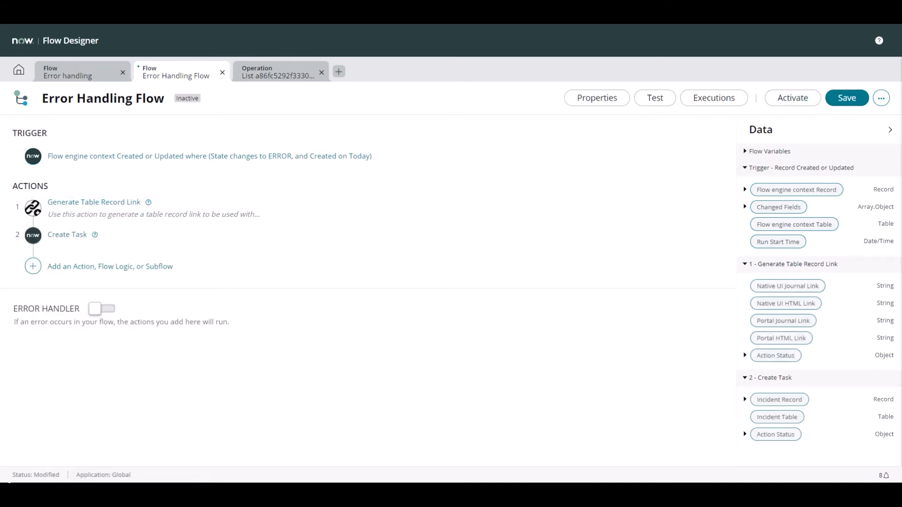
click(845, 98)
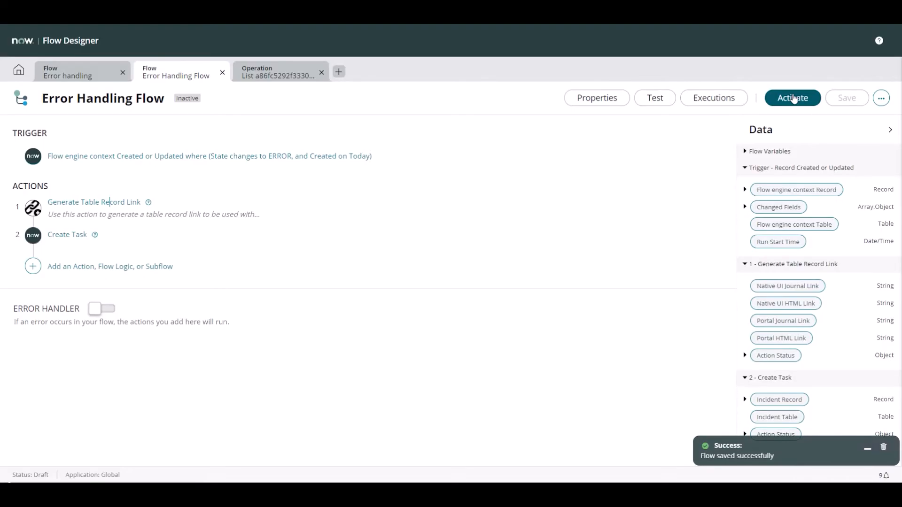
click(792, 94)
click(535, 175)
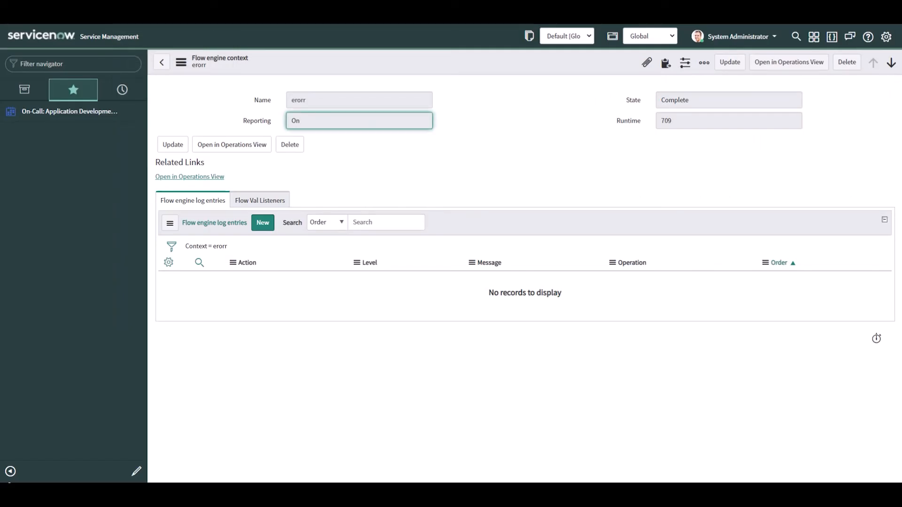
Copy the source incident number of the newest context in the flow engine contexts list, and start a test of the Error Handling Flow
click(161, 62)
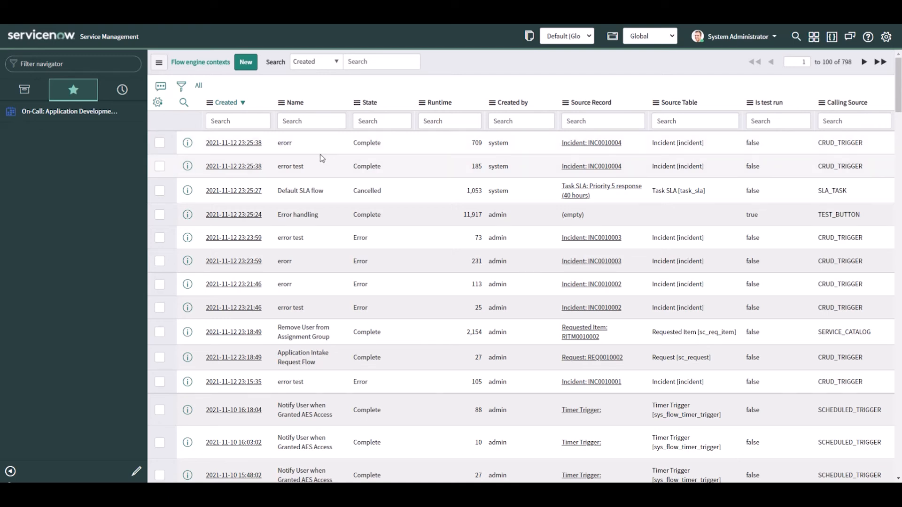
drag(622, 143, 588, 139)
key(ctrl+c)
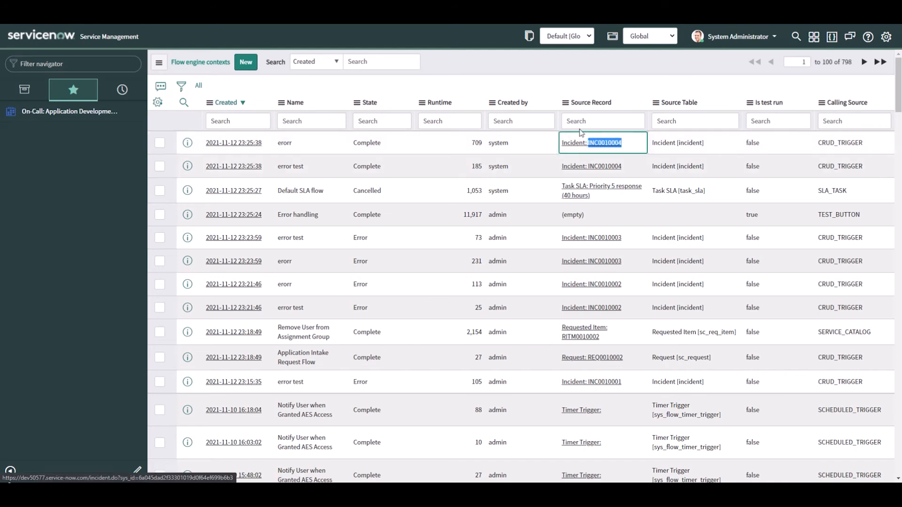
click(466, 17)
click(604, 97)
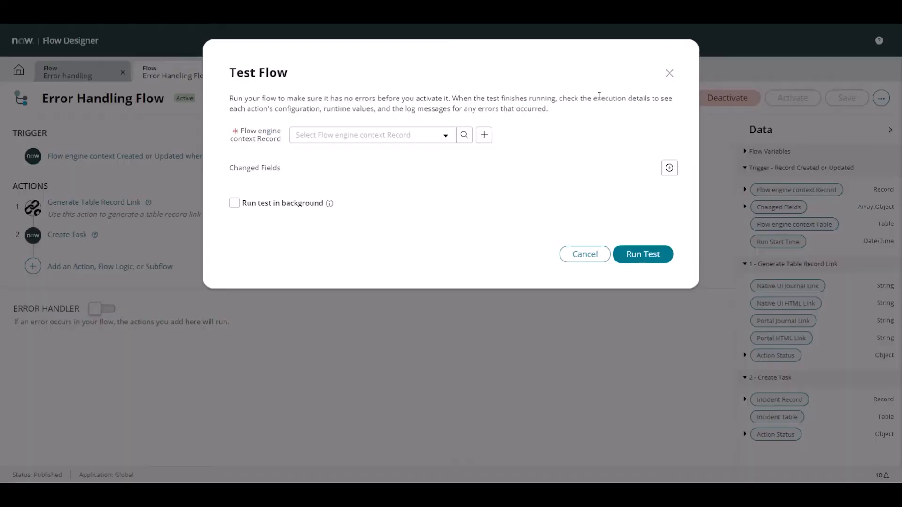
Try to find the test's flow engine context record by the copied incident number, and clear the search
click(367, 136)
key(ctrl+v)
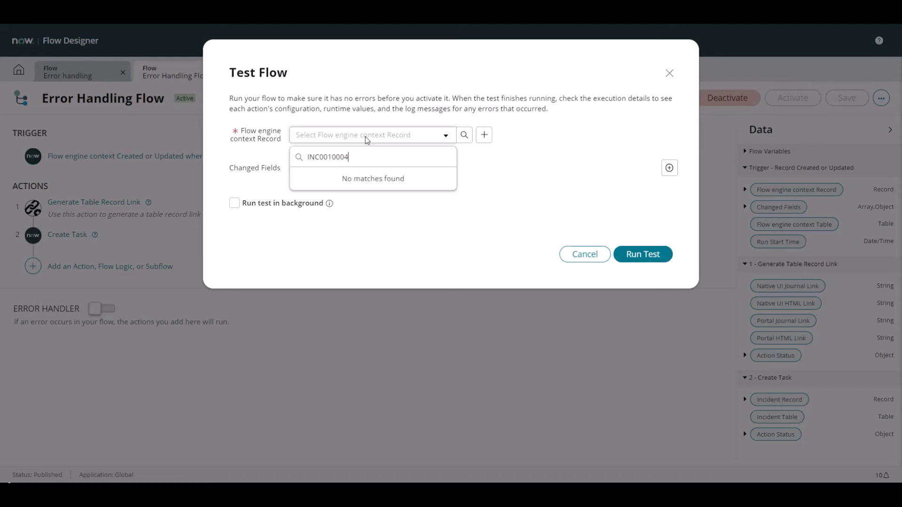
key(BackSpace)
key(BackSpace)
key(BackSpace)
key(BackSpace)
key(BackSpace)
key(BackSpace)
key(BackSpace)
key(BackSpace)
key(BackSpace)
key(BackSpace)
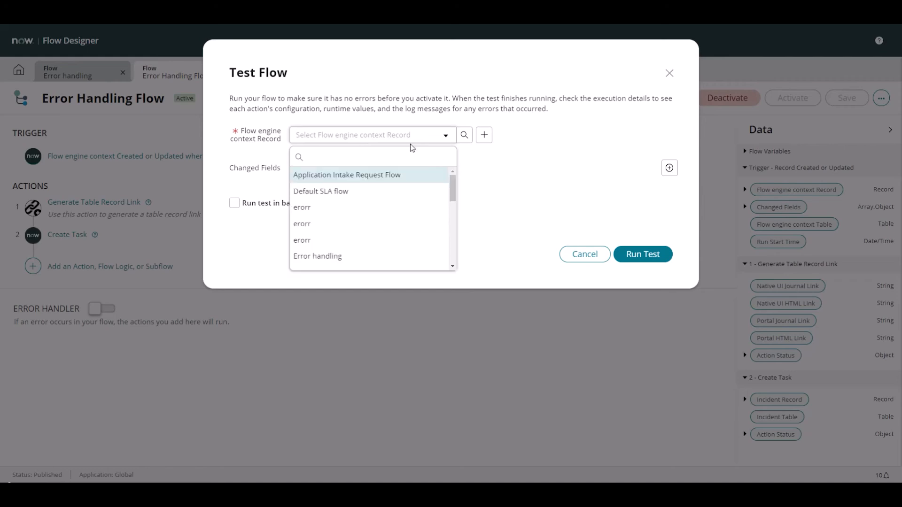
Choose the first "erorr" context from the record lookup list as the test's flow engine context record, and run the test
click(464, 135)
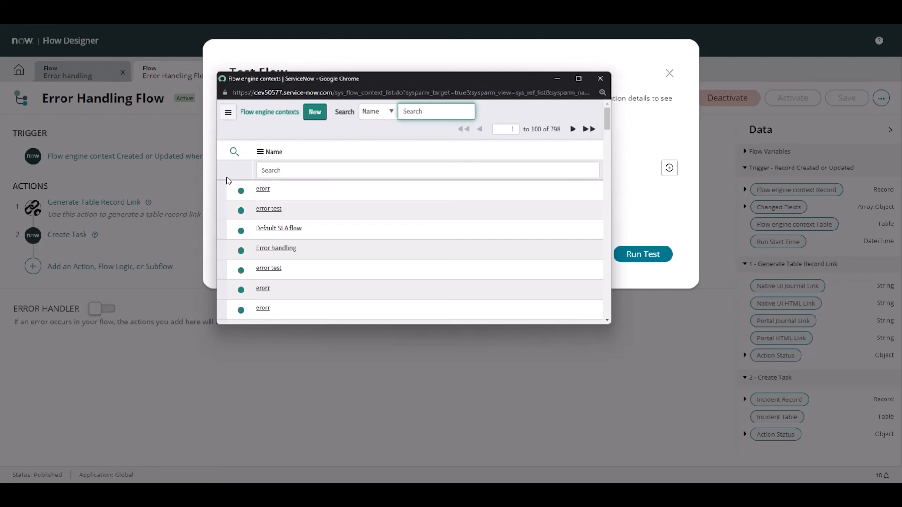
click(259, 190)
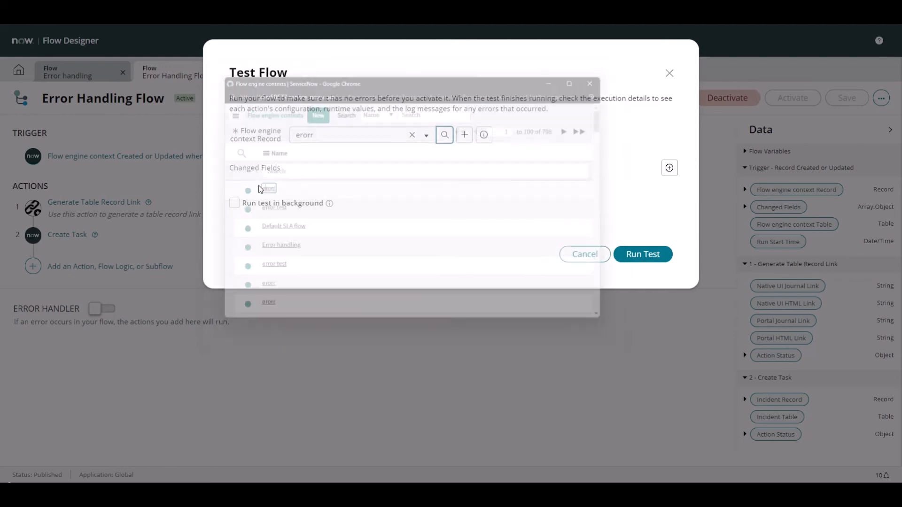
click(645, 254)
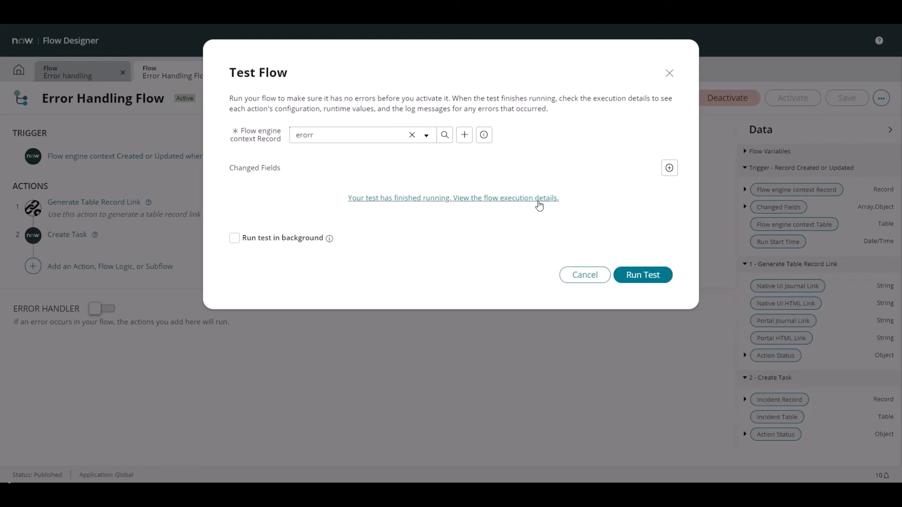
View the test's execution details, examining the trigger's configuration and output record, and expand the Generate Table Record Link action
click(539, 201)
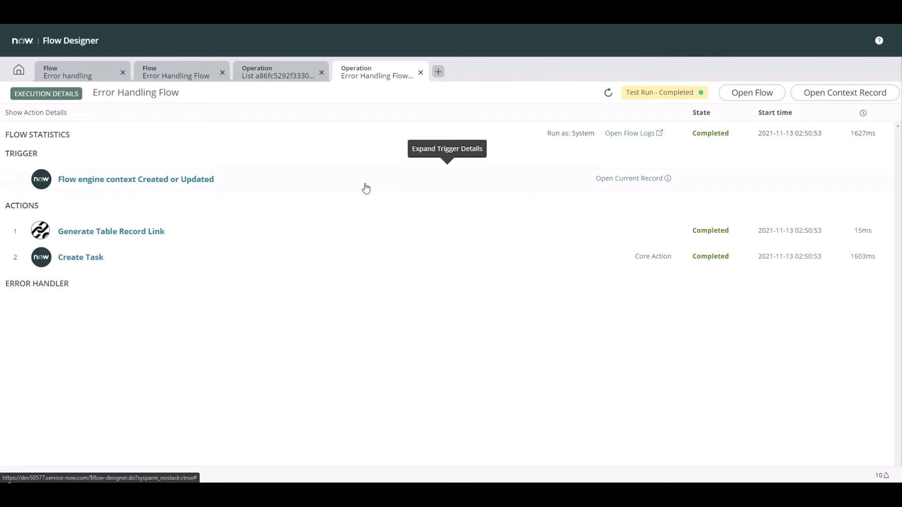
click(198, 189)
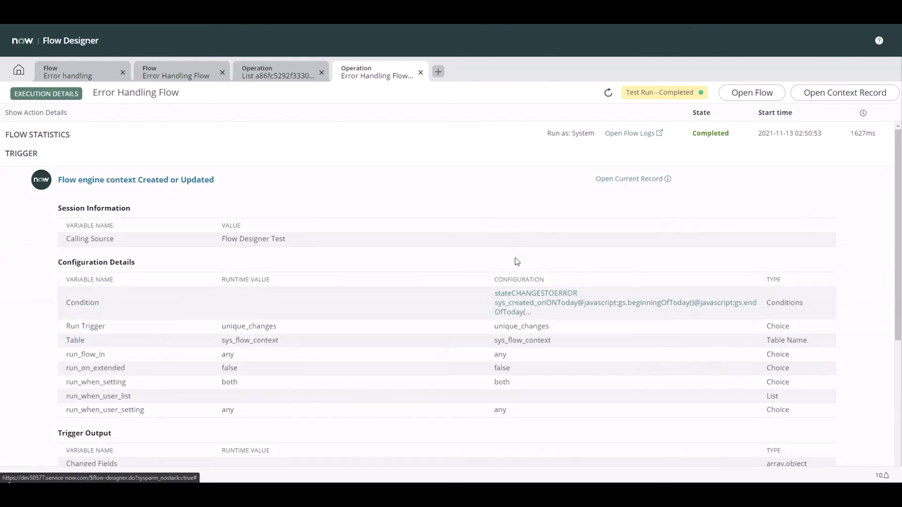
scroll(606, 262, down, 1)
scroll(606, 262, down, 2)
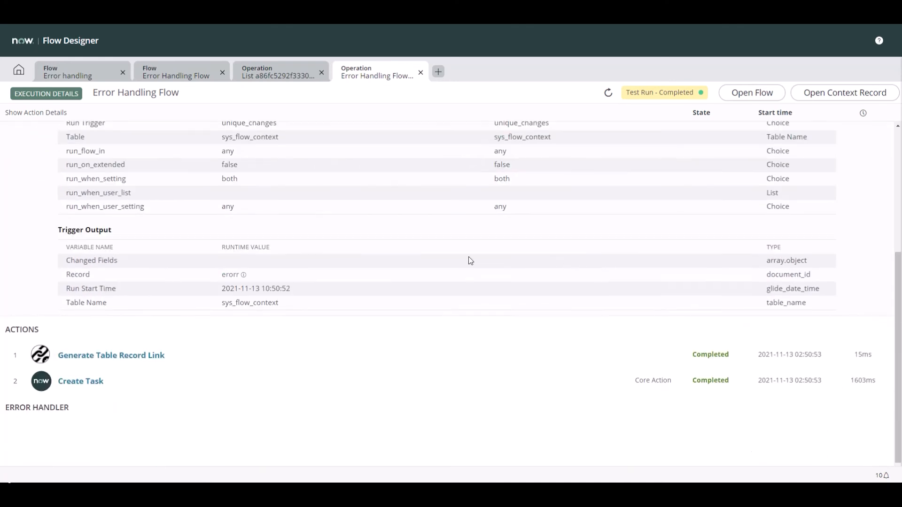
click(245, 277)
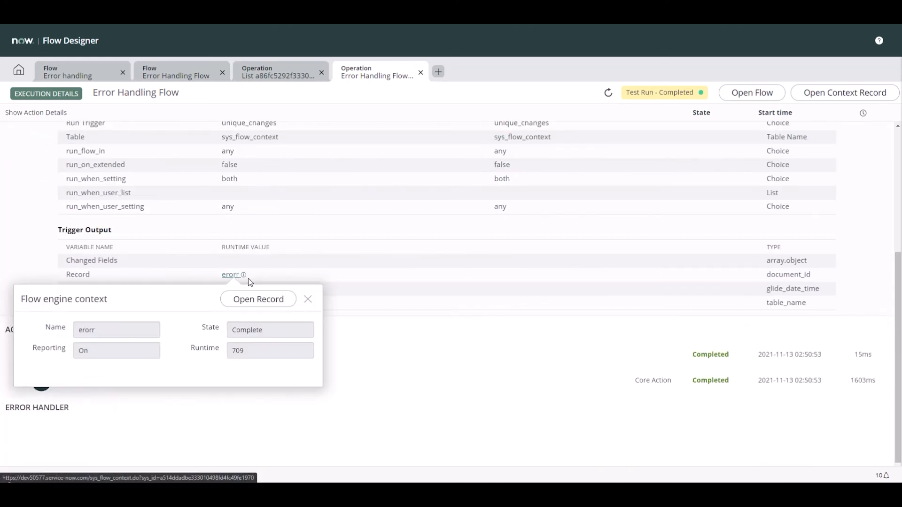
click(397, 355)
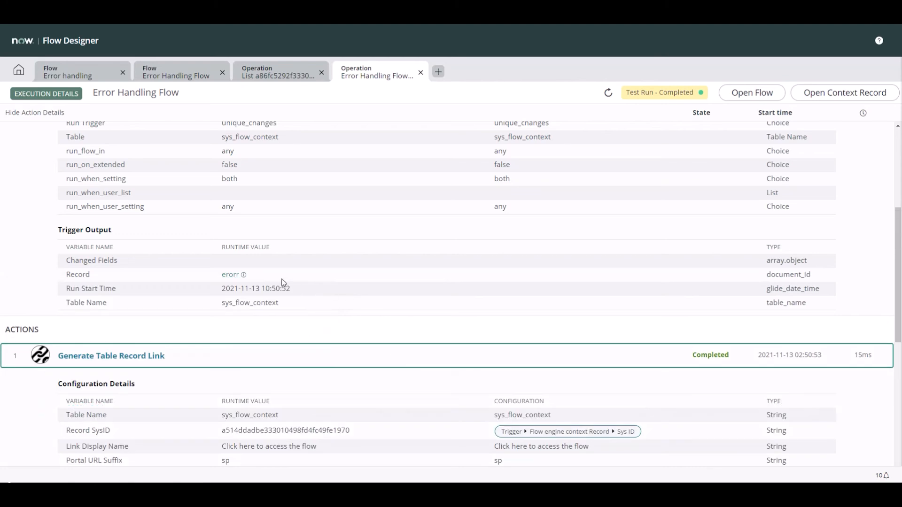
Open the trigger output's flow engine context record, review it, and close it again
click(244, 274)
click(279, 293)
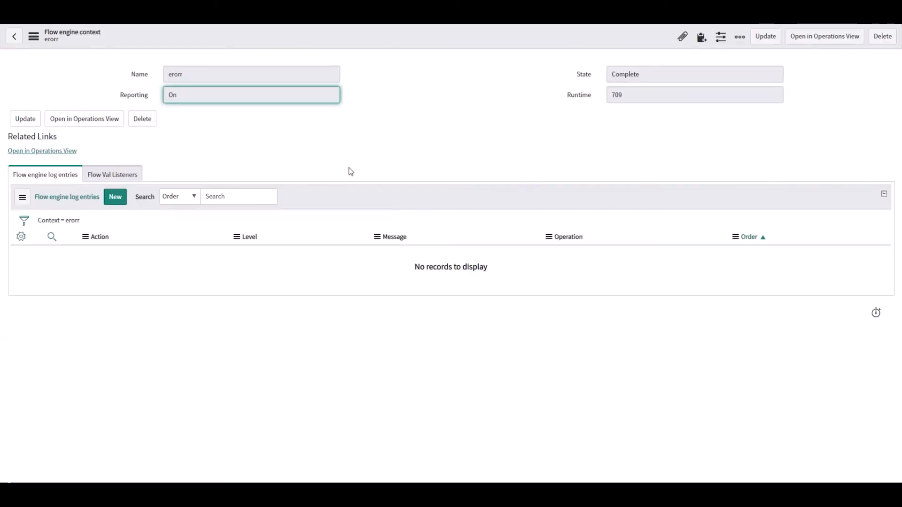
key(ctrl+w)
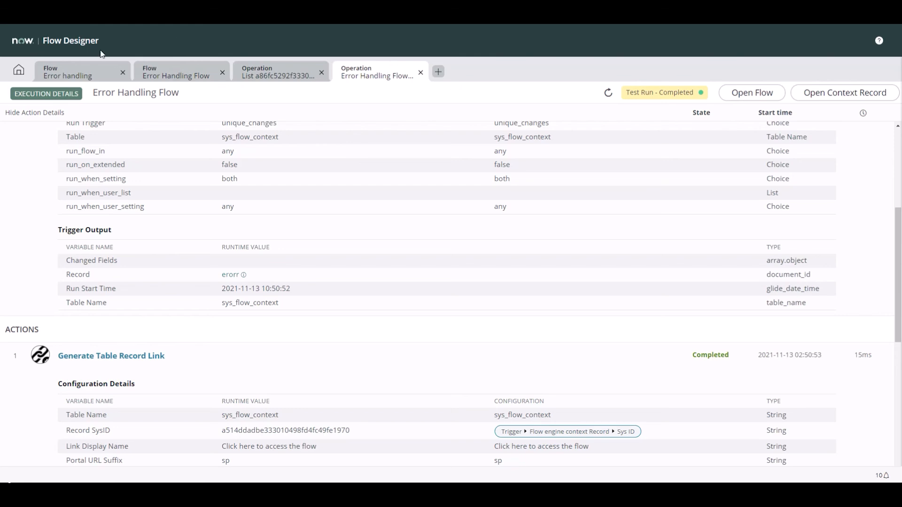
click(93, 69)
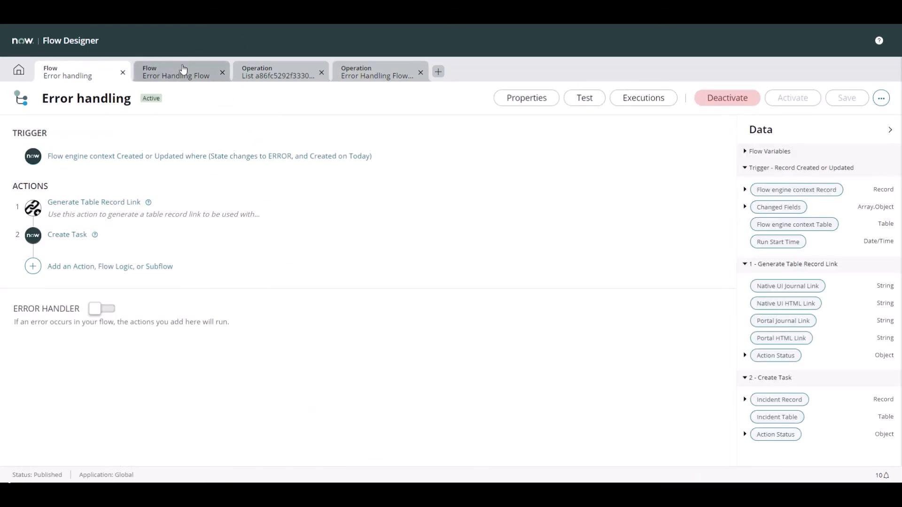
click(644, 99)
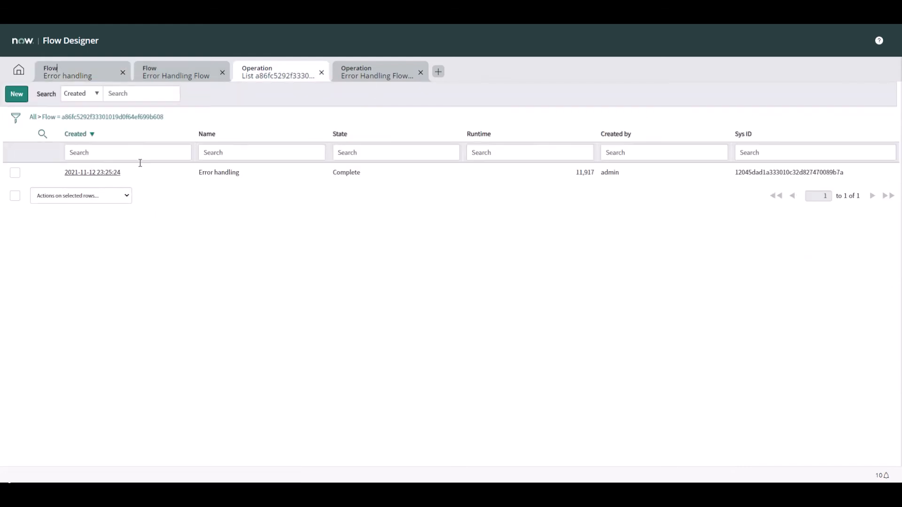
click(106, 173)
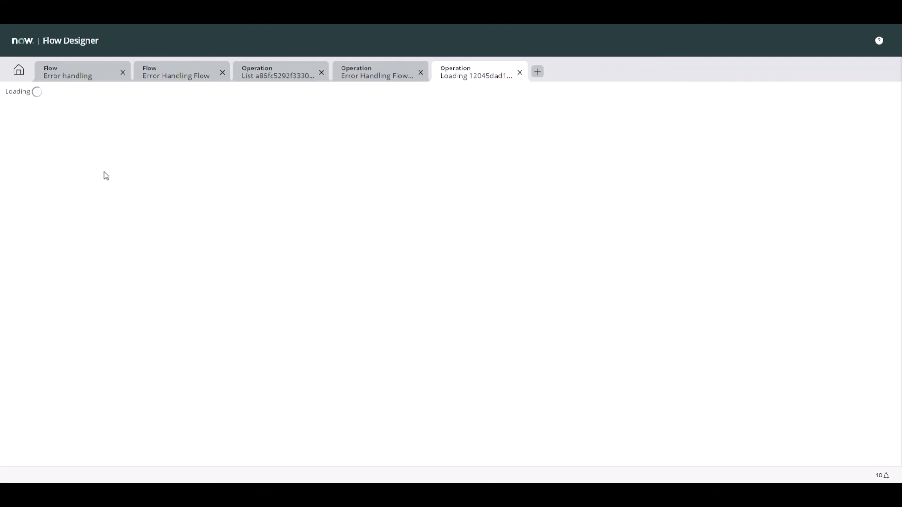
click(802, 261)
scroll(801, 262, down, 3)
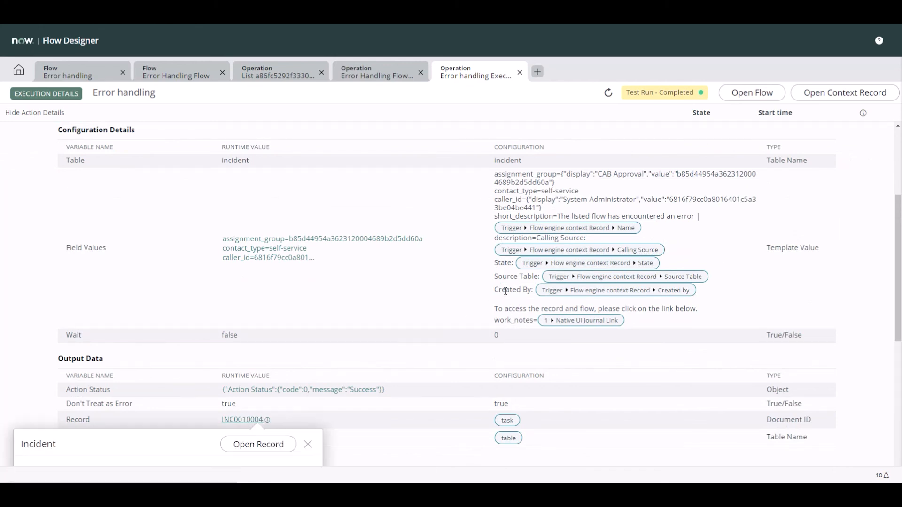
click(248, 446)
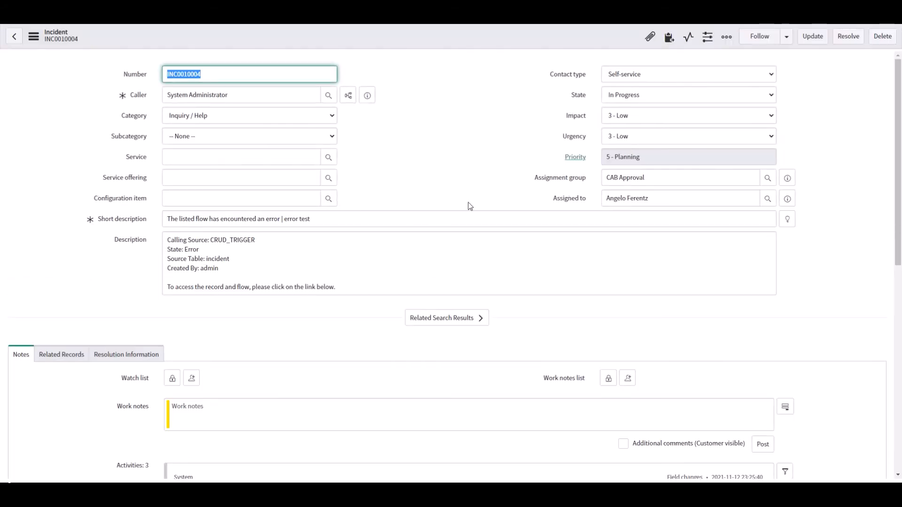
Review the incident's assignment group, short description, and the calling source, state, source table and creator in its description
click(652, 176)
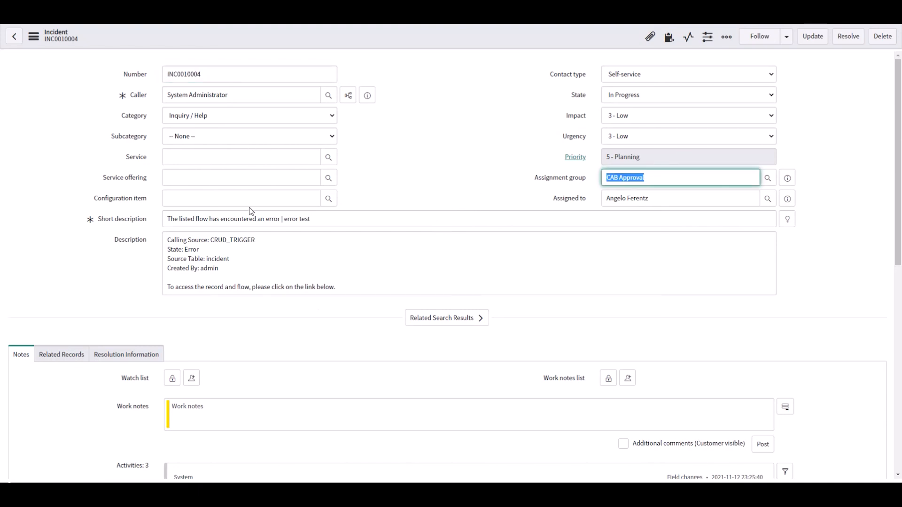
drag(171, 216, 276, 221)
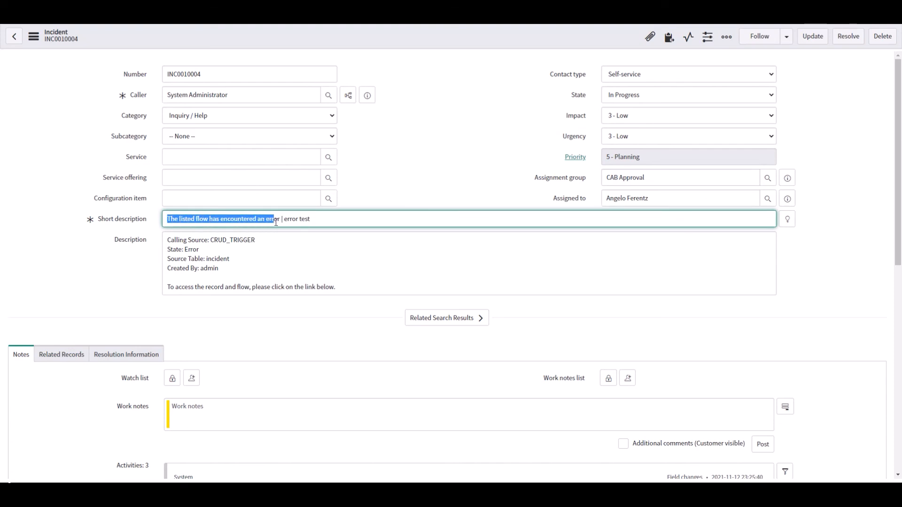
double_click(287, 219)
click(283, 219)
drag(283, 219, 305, 223)
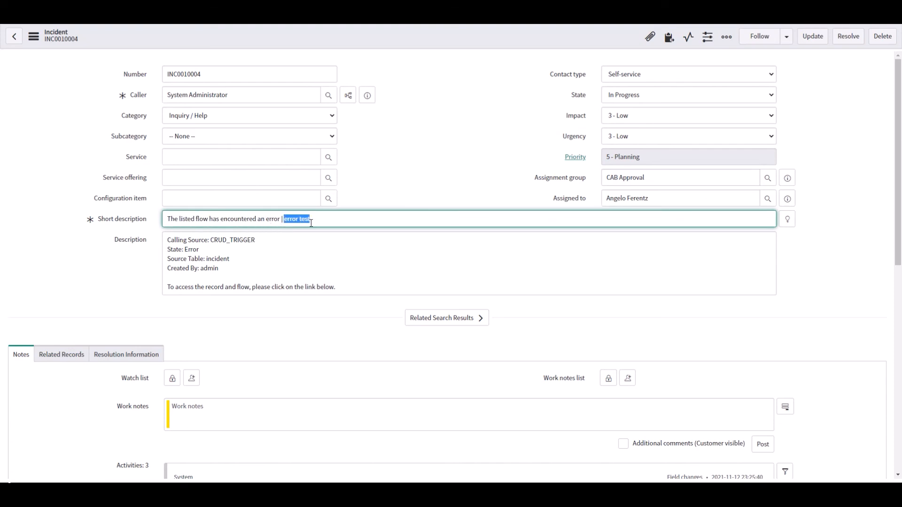
drag(255, 239, 211, 238)
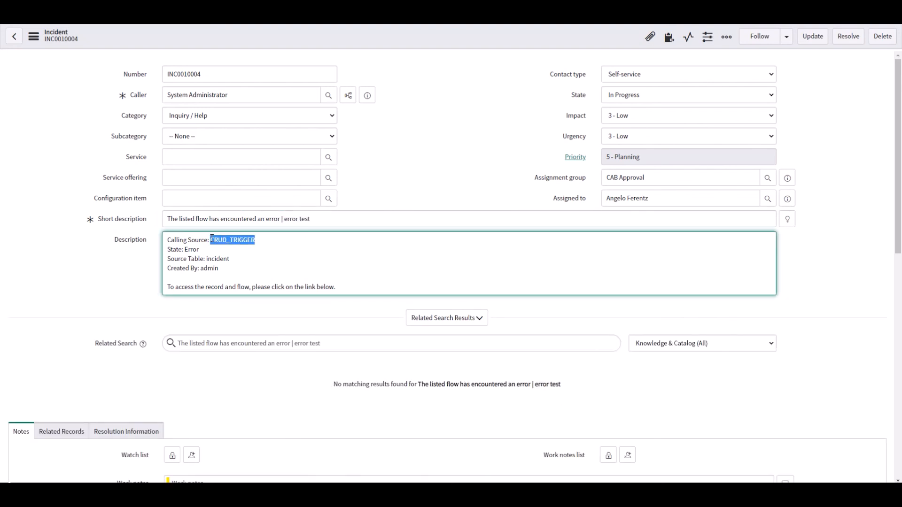
double_click(196, 249)
double_click(217, 259)
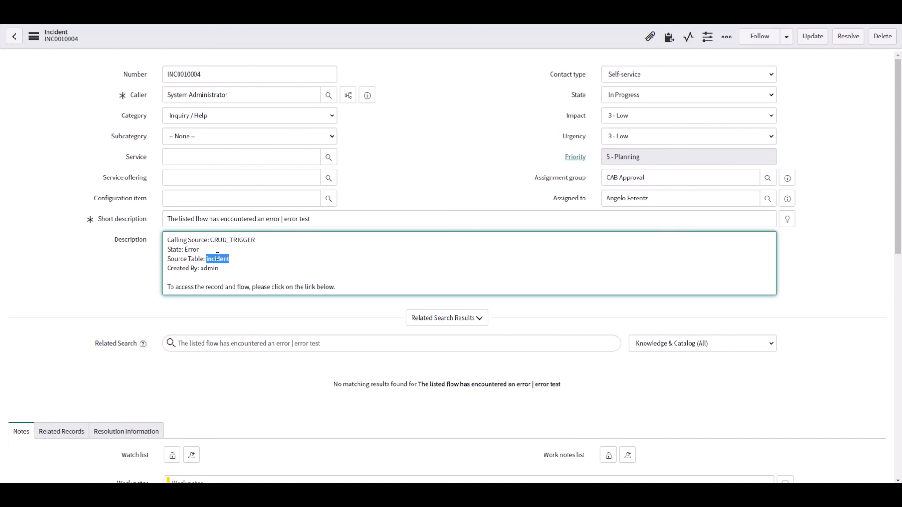
double_click(217, 268)
Follow the "click here to access the record" link in the incident's work notes activity
scroll(495, 164, down, 2)
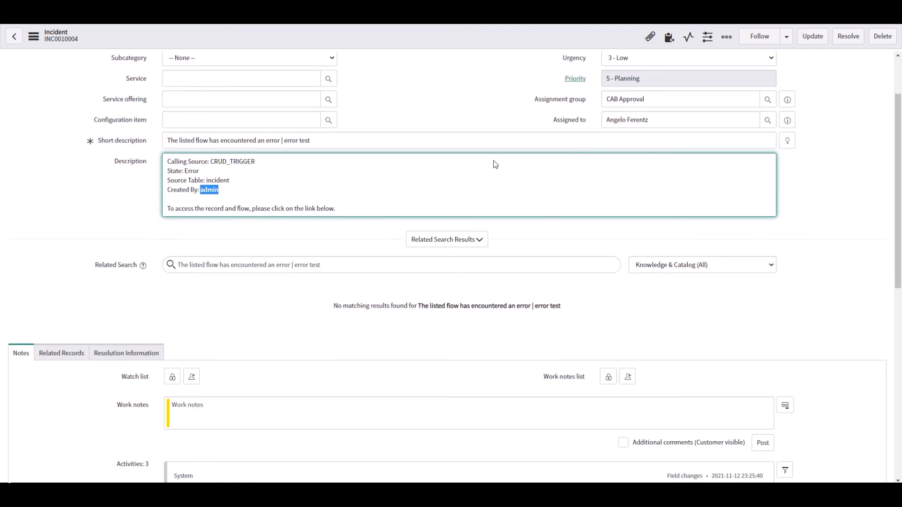
scroll(493, 164, down, 5)
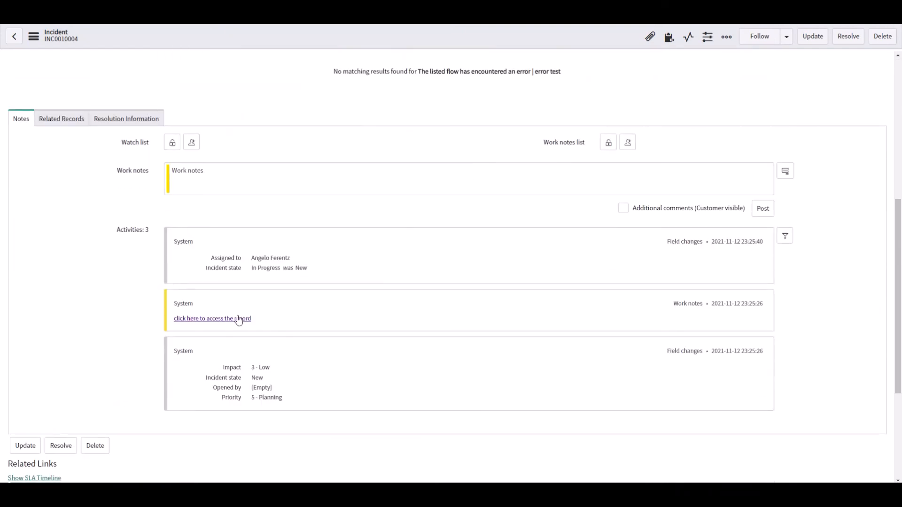
click(239, 320)
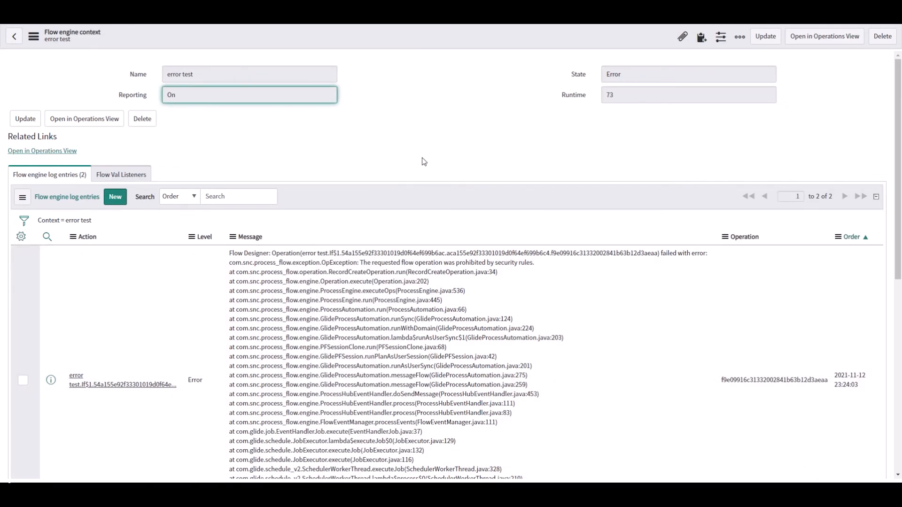
Examine the error messages in the "error test" context's flow engine log entries, and return to the top of the record
scroll(421, 165, down, 2)
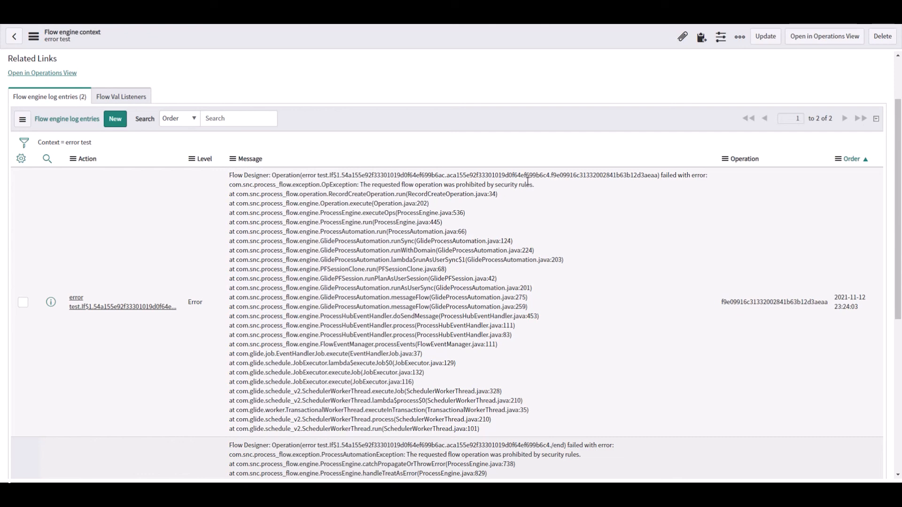
drag(533, 185, 359, 186)
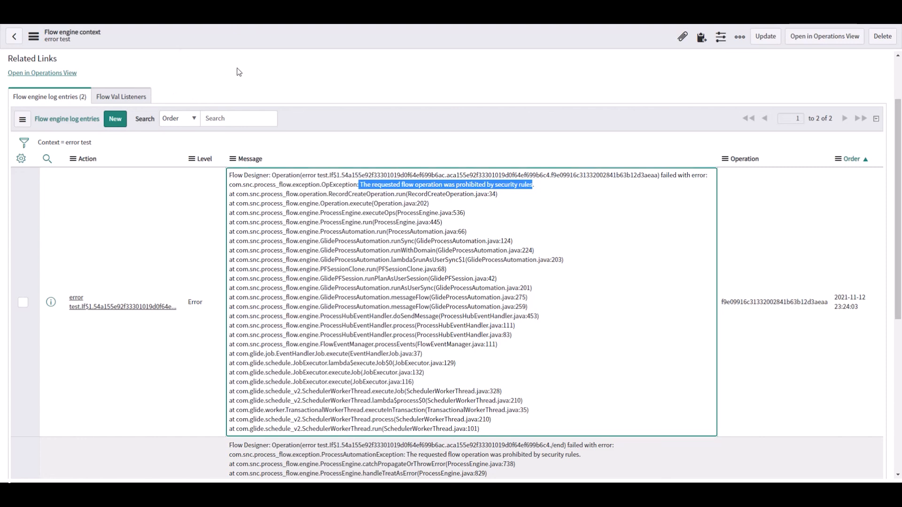
scroll(540, 148, down, 2)
scroll(542, 150, down, 4)
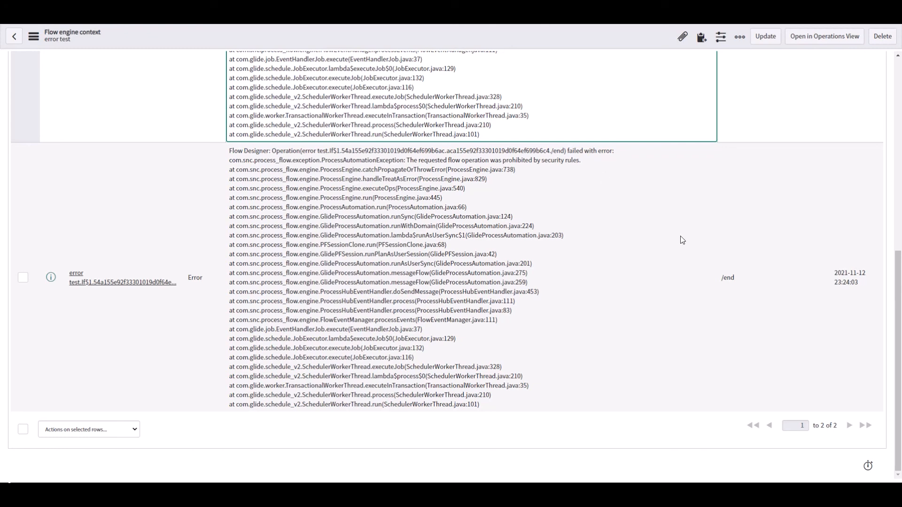
scroll(682, 240, up, 10)
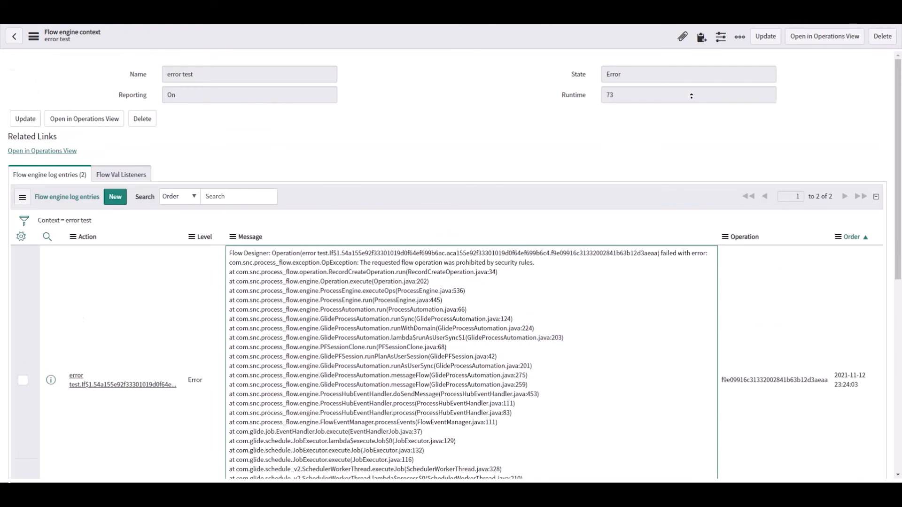
Open the error test context in Operations View and examine the configuration details of its failed Create Record action
click(832, 43)
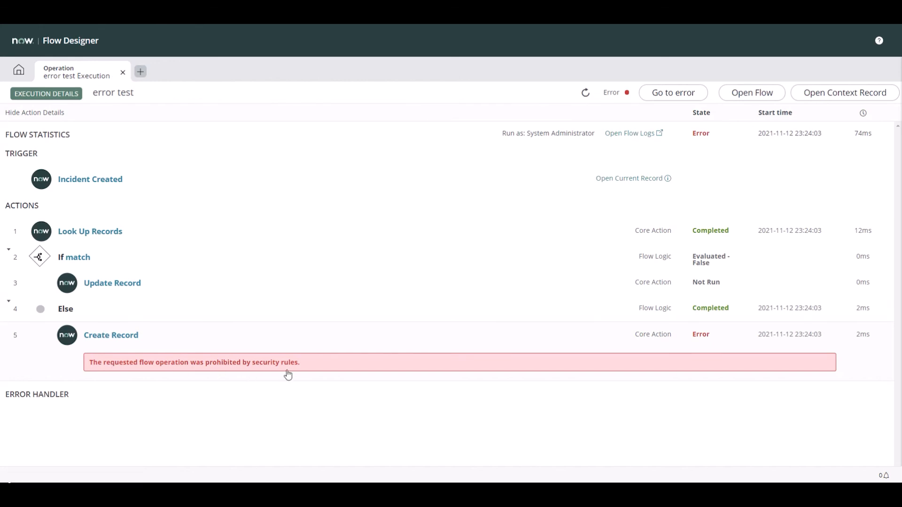
click(102, 336)
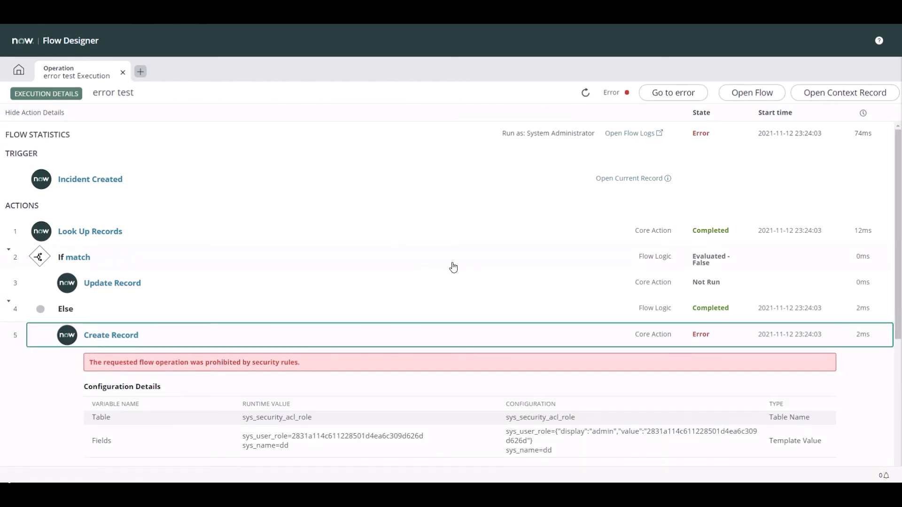
scroll(381, 271, down, 3)
drag(576, 292, 507, 297)
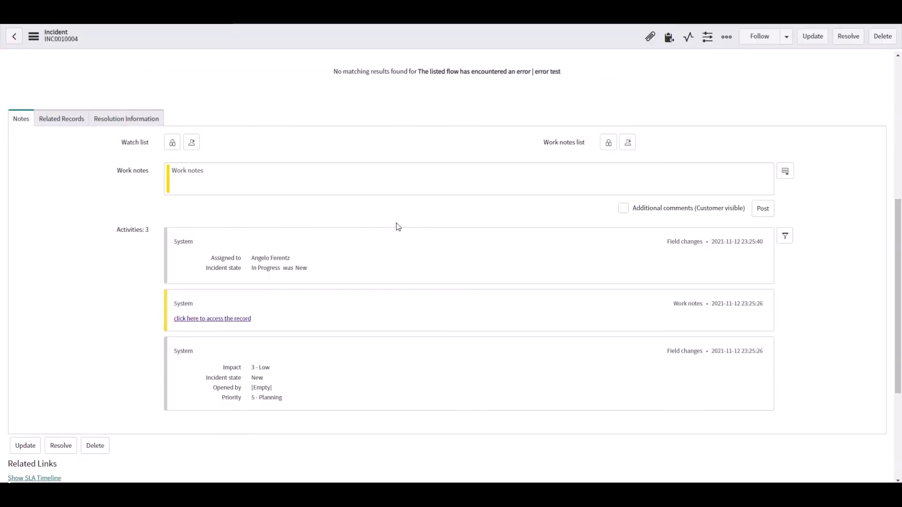
Return to the incident created by the error flow and review its assignment group and assignee
scroll(403, 228, up, 2)
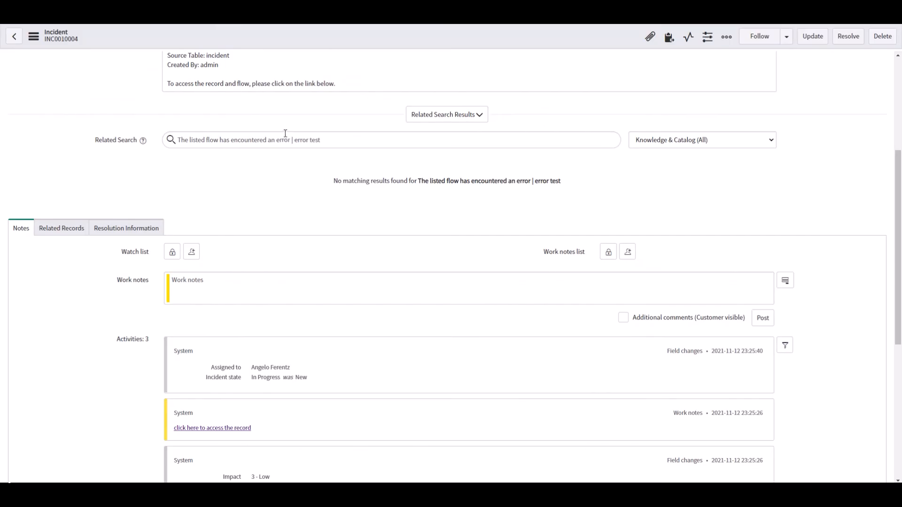
scroll(398, 204, up, 4)
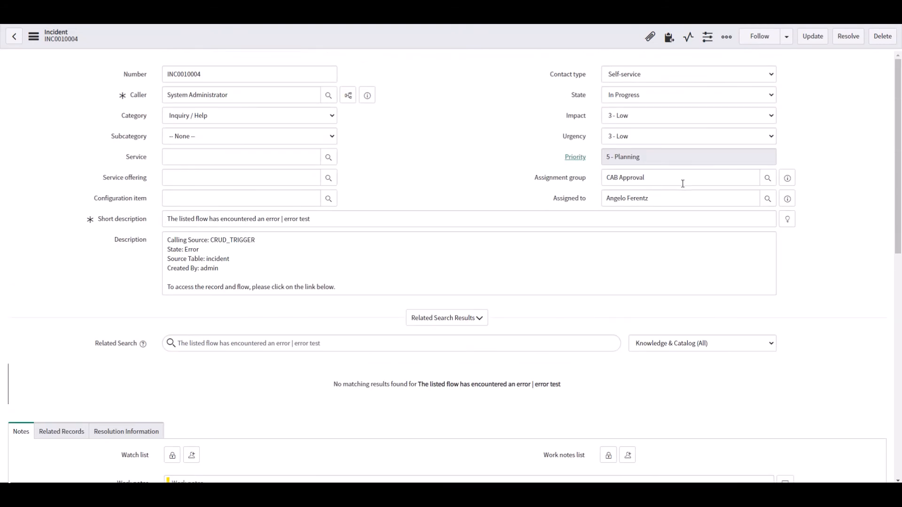
click(546, 194)
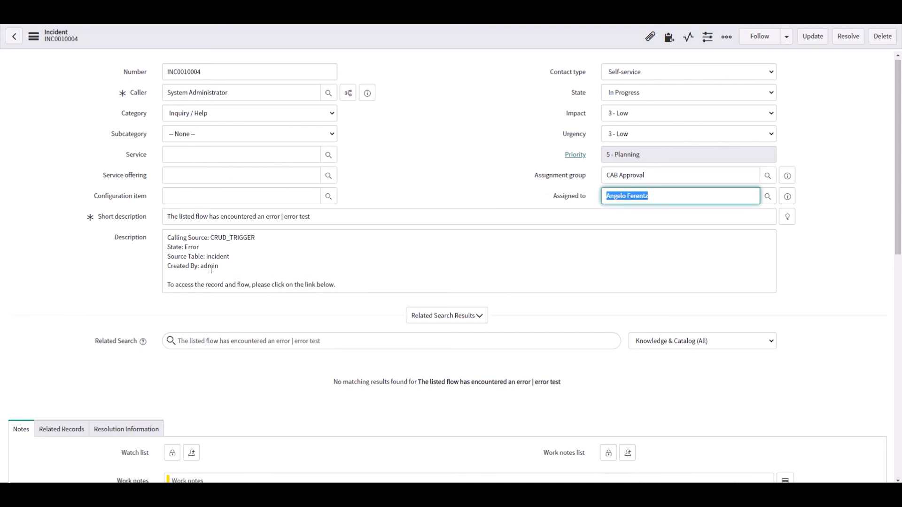
Switch the incident's work notes entry to customer-visible additional comments, and select the incident's number at the start of the record
scroll(214, 391, down, 2)
click(214, 392)
click(623, 428)
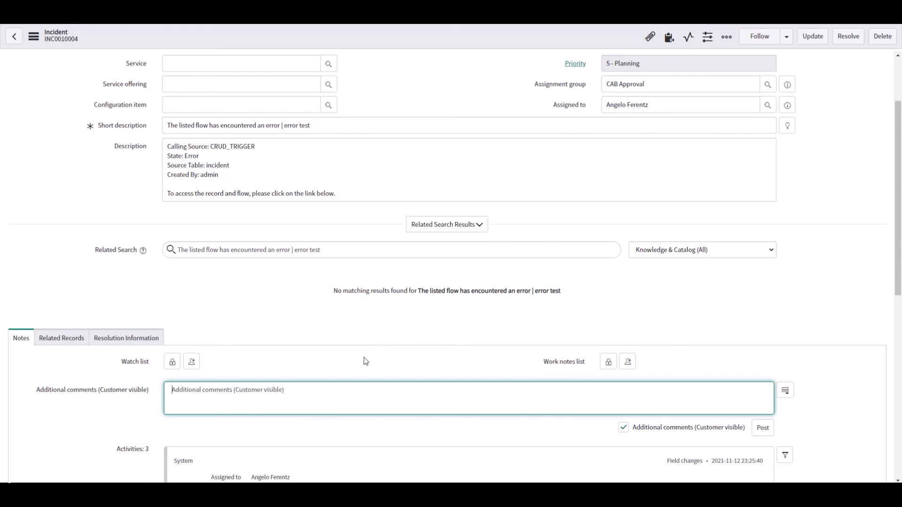
scroll(362, 214, up, 2)
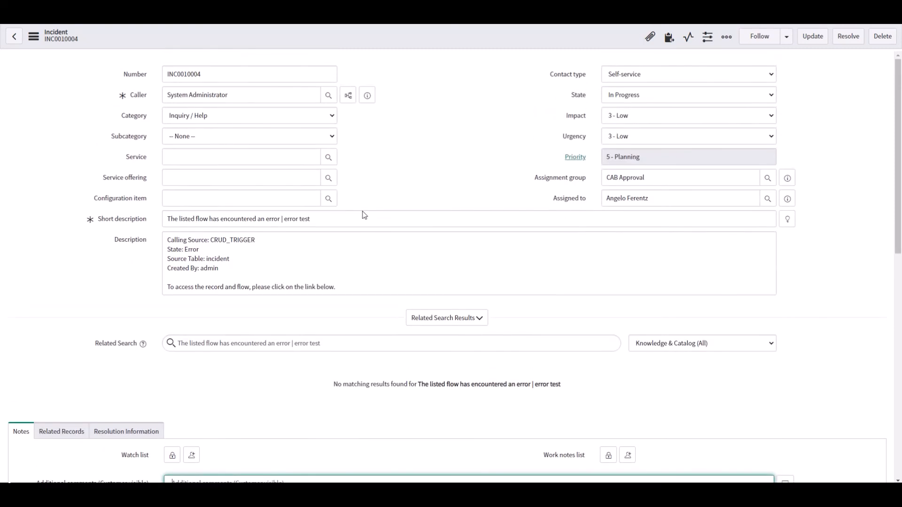
double_click(230, 81)
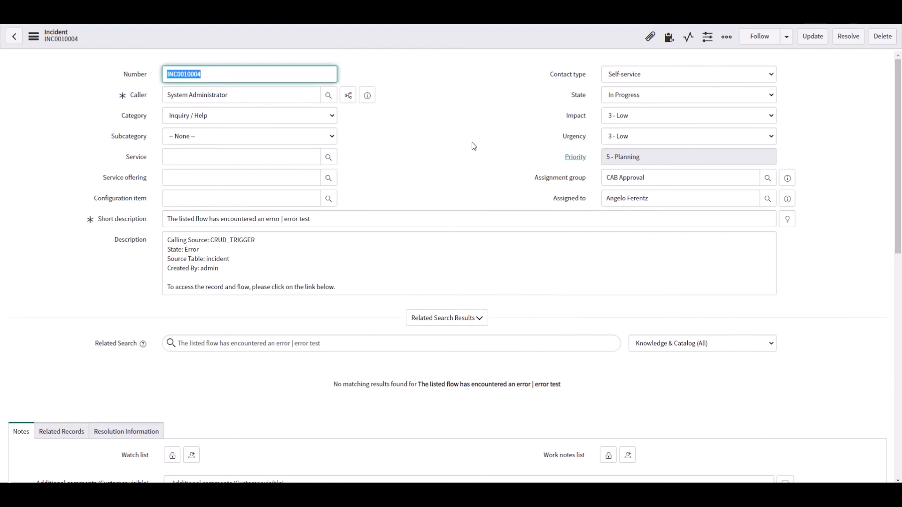